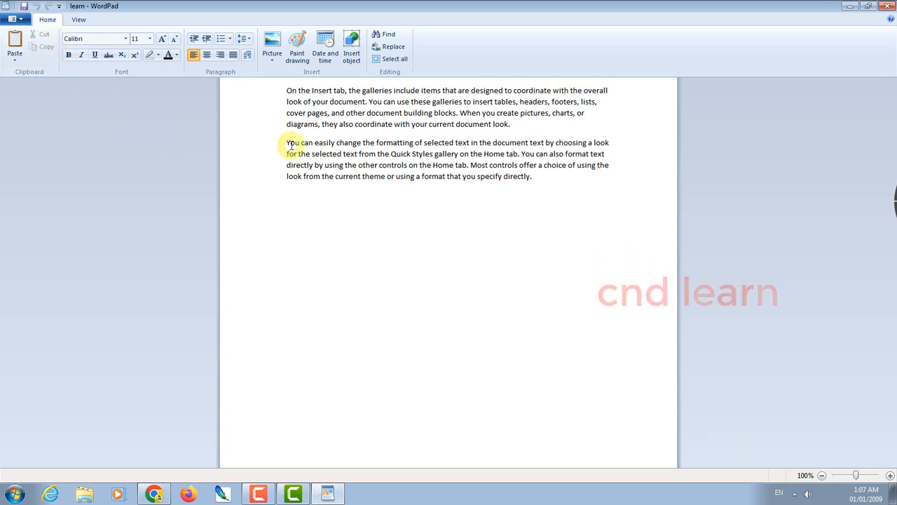
# Select the words 'You can easily change' at the start of the second paragraph
pyautogui.moveTo(283, 145); pyautogui.dragTo(351, 143)
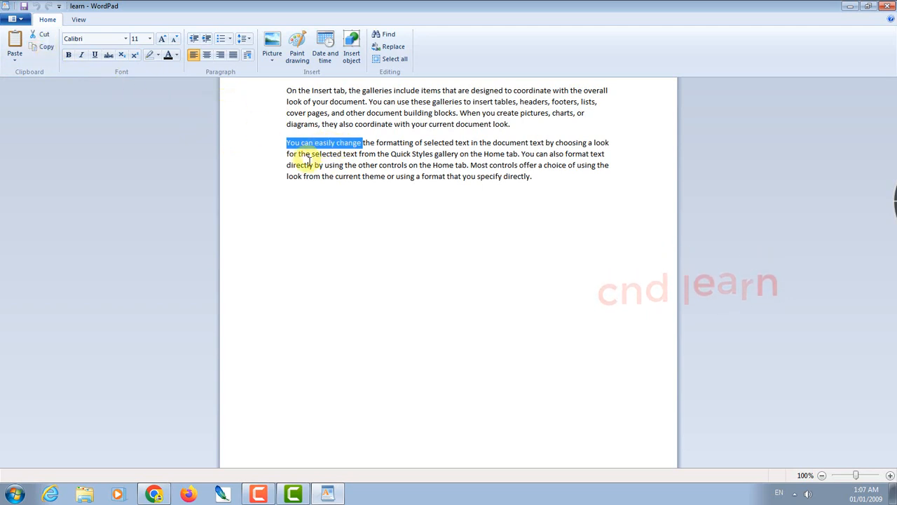
# Cut 'You can easily change' and paste it onto the empty last line
pyautogui.rightClick(326, 147)
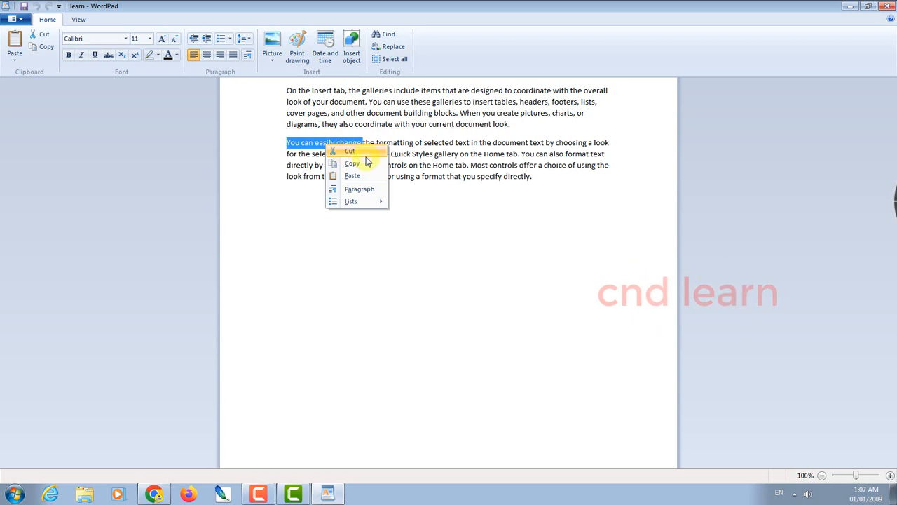
pyautogui.click(349, 151)
pyautogui.click(337, 247)
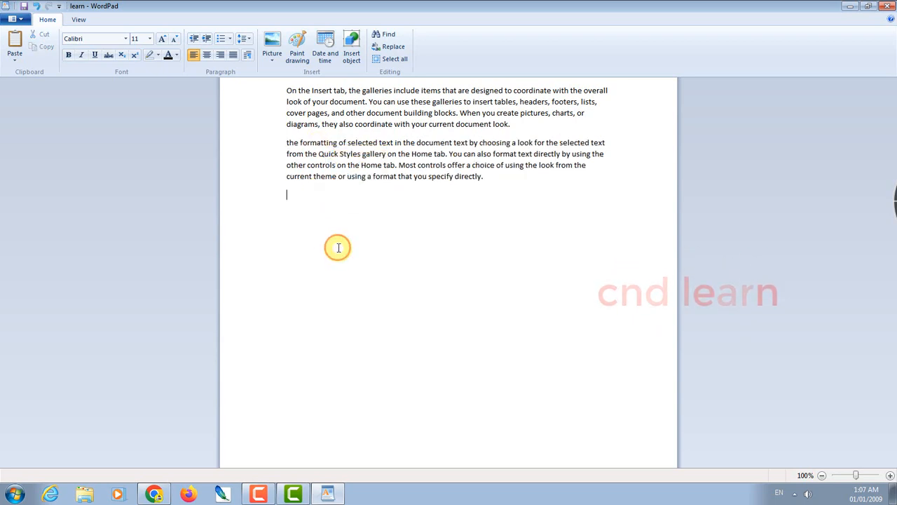
pyautogui.rightClick(294, 202)
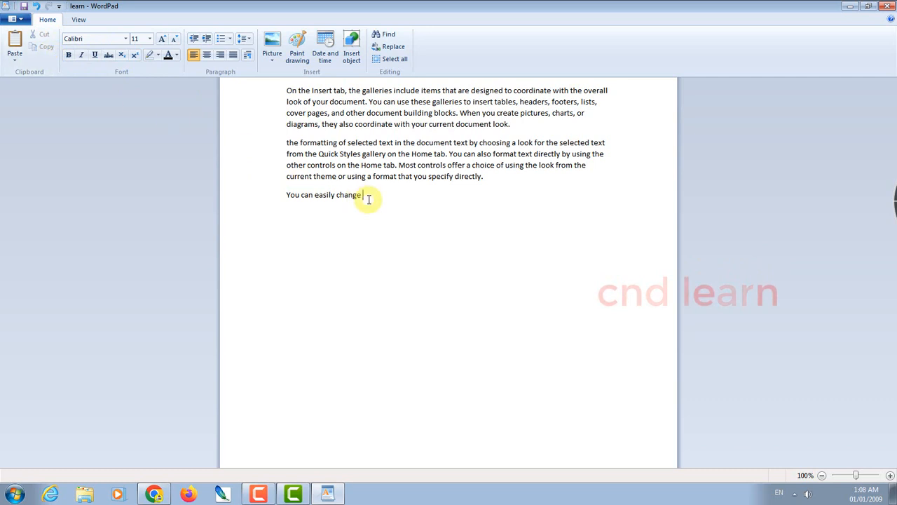
# Cut 'you specify directly.' and paste it on its own line below 'You can easily change'
pyautogui.moveTo(414, 177); pyautogui.dragTo(478, 178)
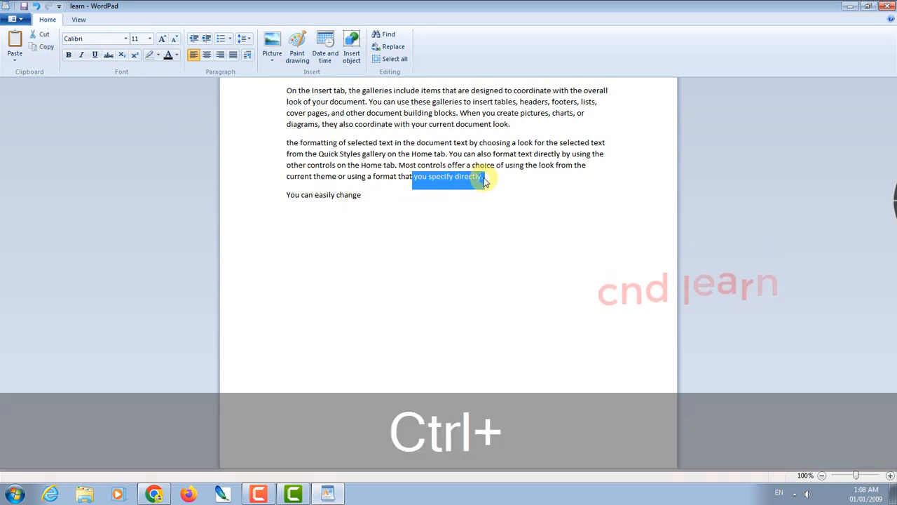
pyautogui.hotkey('ctrl', 'x')
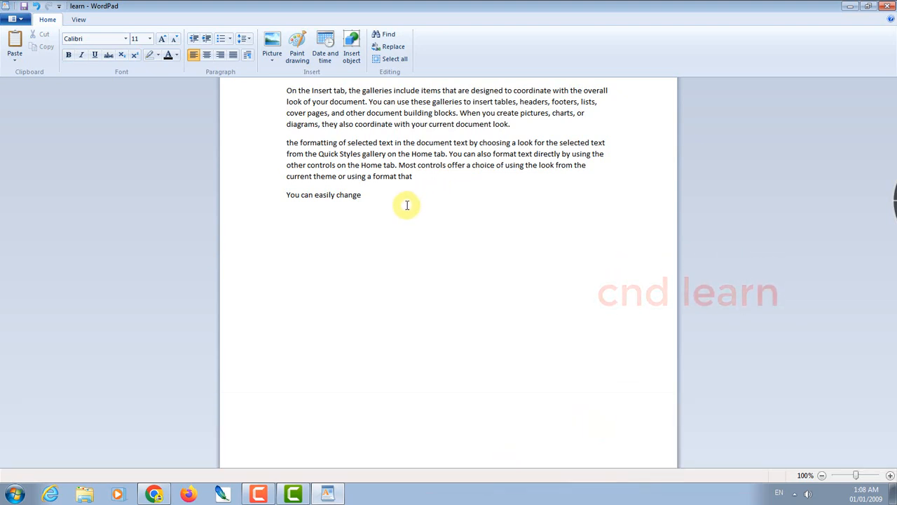
pyautogui.click(387, 233)
pyautogui.click(319, 231)
pyautogui.click(373, 200)
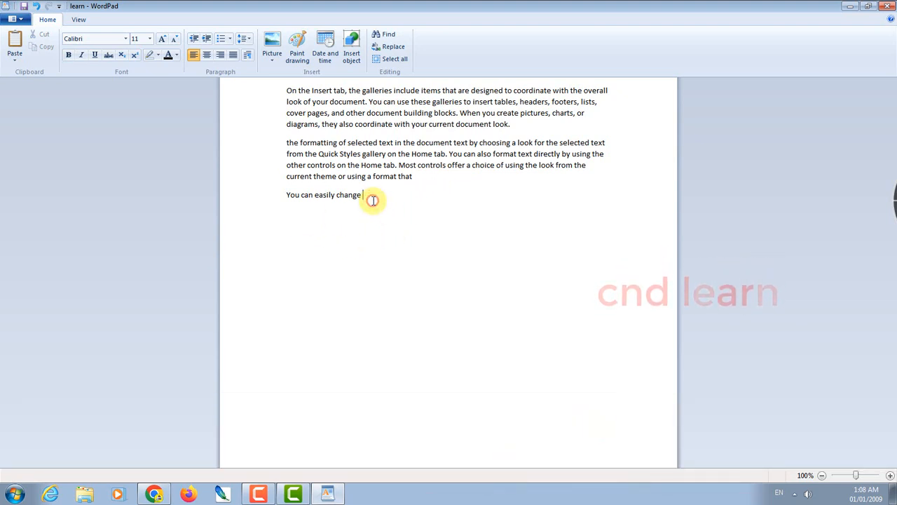
pyautogui.press('Return')
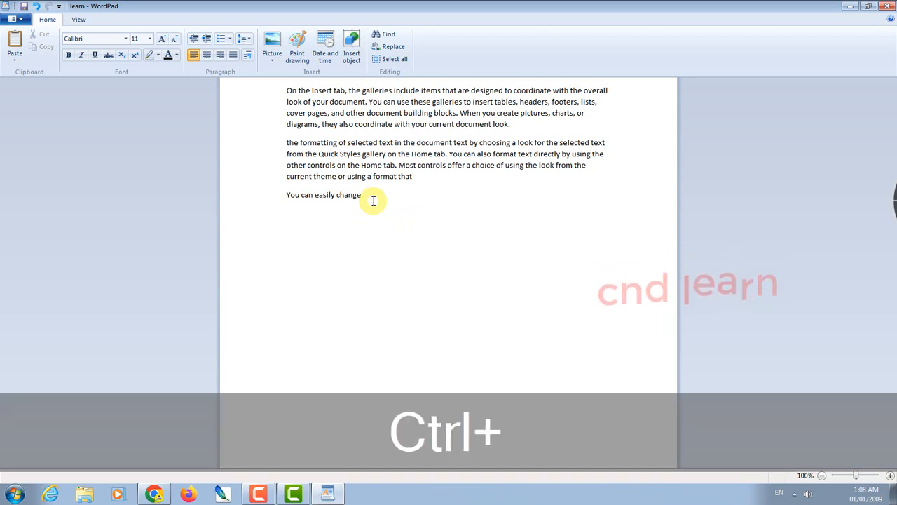
pyautogui.hotkey('ctrl', 'v')
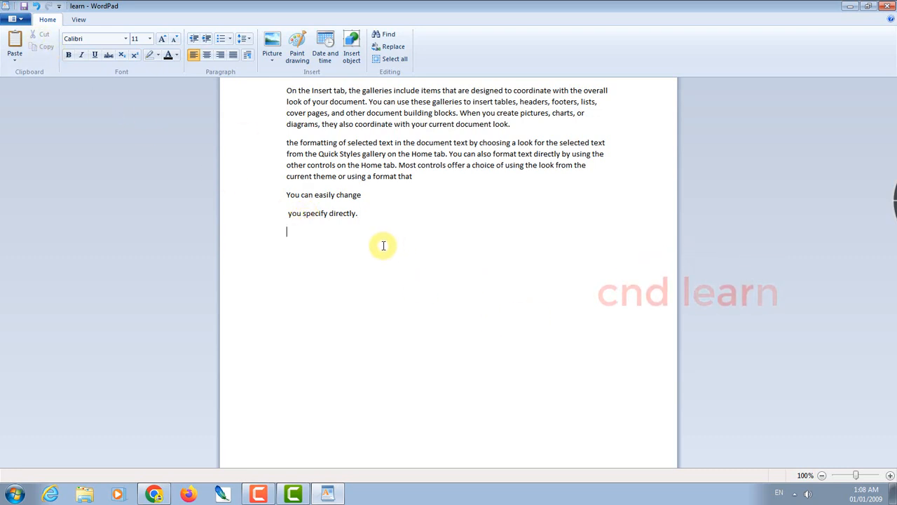
pyautogui.press('Return')
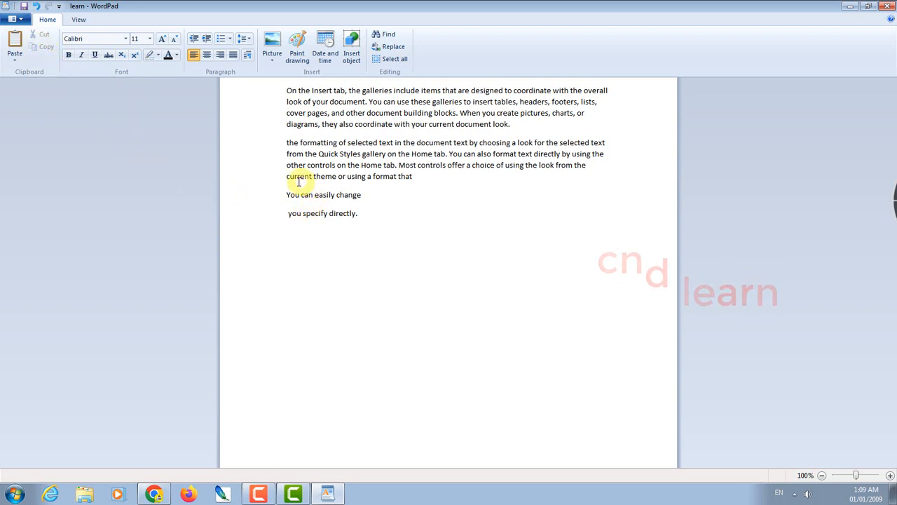
# Copy 'current theme' and paste it twice onto the empty last line, then add a new line
pyautogui.moveTo(287, 176); pyautogui.dragTo(330, 176)
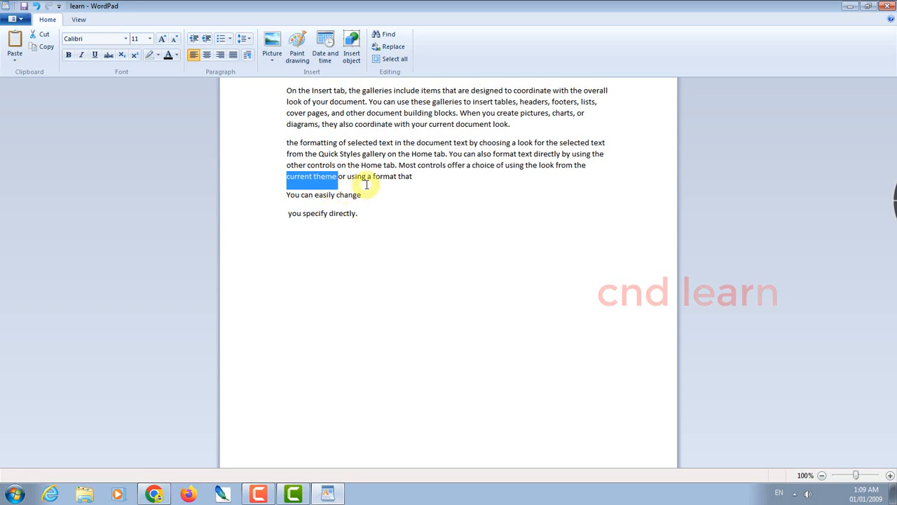
pyautogui.hotkey('ctrl', 'c')
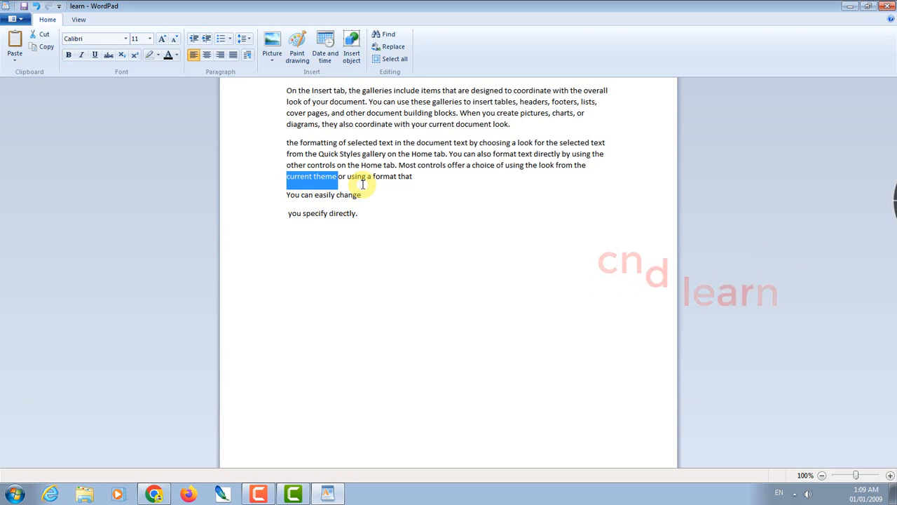
pyautogui.click(298, 244)
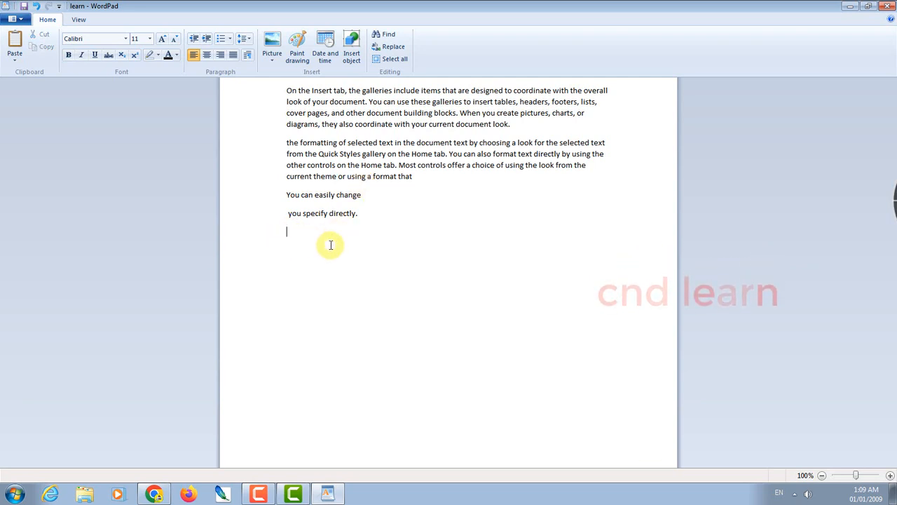
pyautogui.click(16, 43)
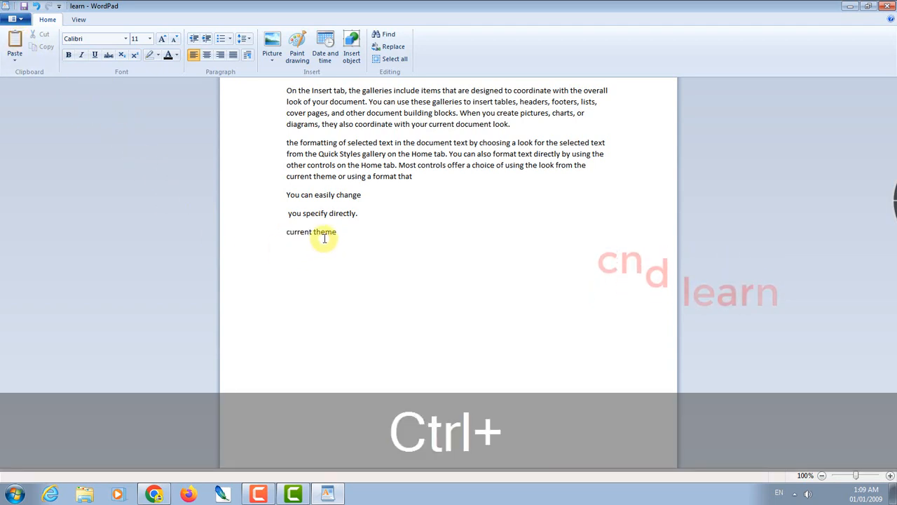
pyautogui.hotkey('ctrl', 'v')
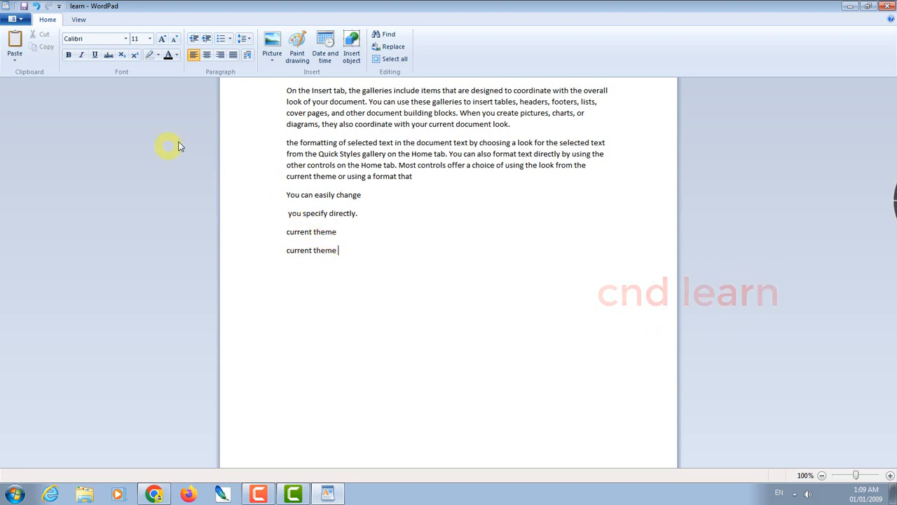
pyautogui.press('Return')
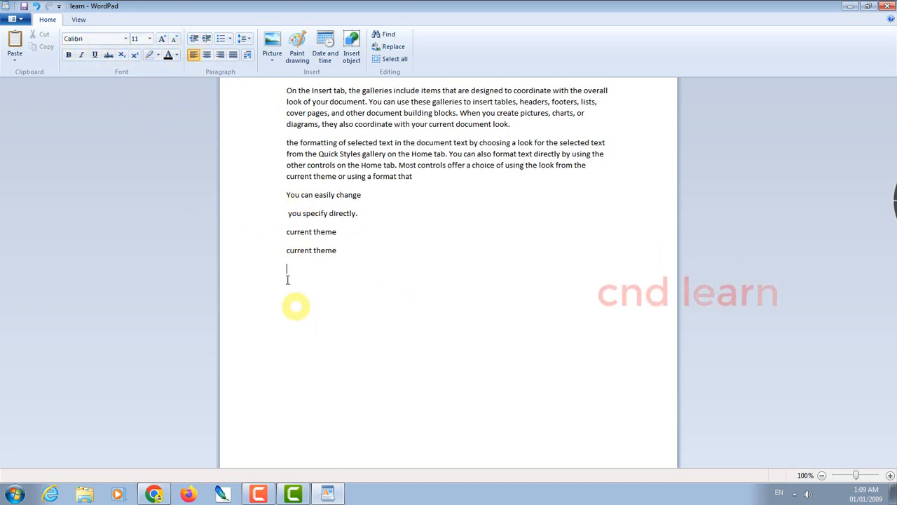
# Set the first paragraph's opening lines to Arial Rounded MT Bold
pyautogui.moveTo(280, 92); pyautogui.dragTo(559, 122)
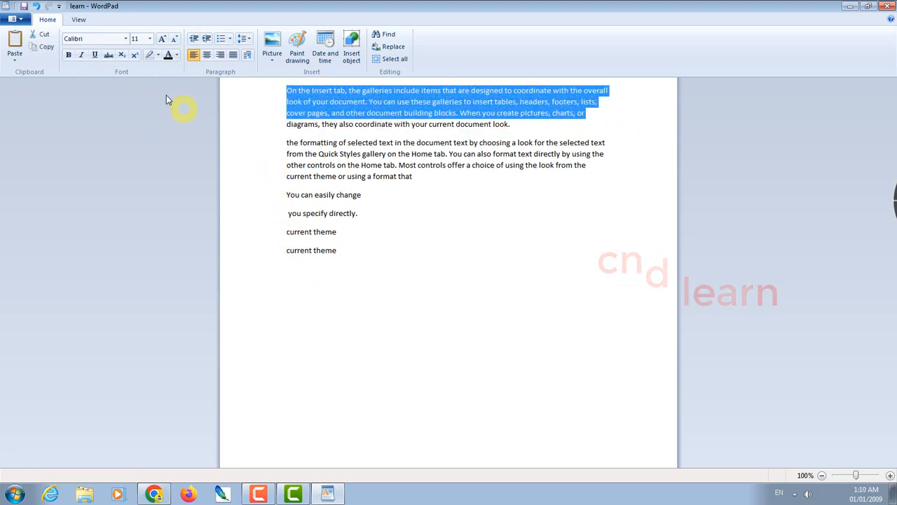
pyautogui.click(125, 39)
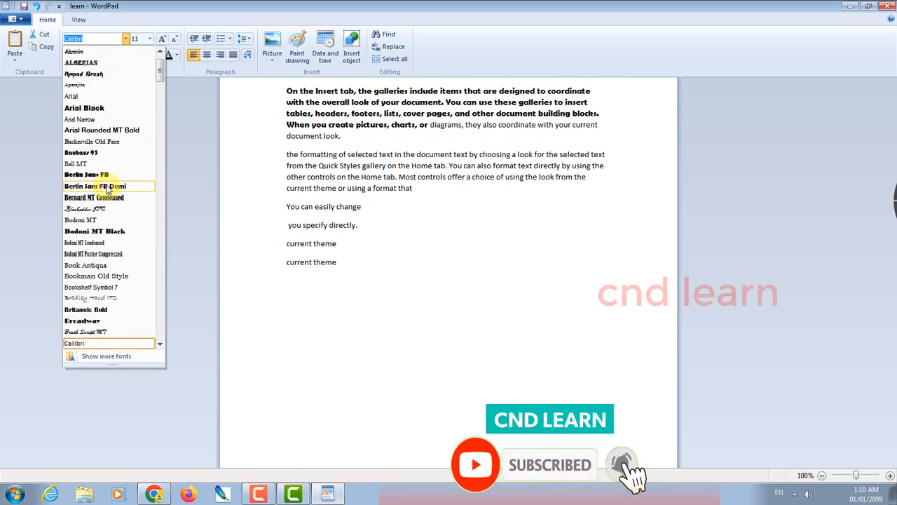
pyautogui.click(100, 131)
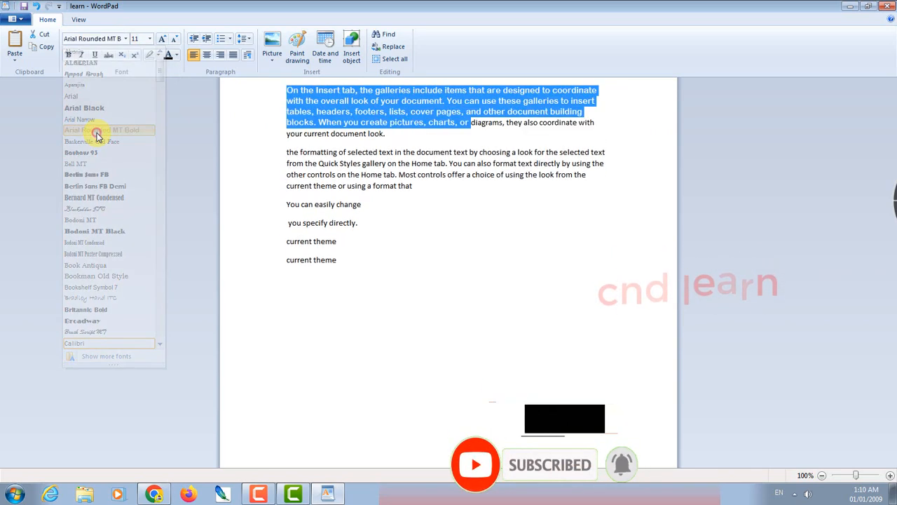
pyautogui.click(395, 226)
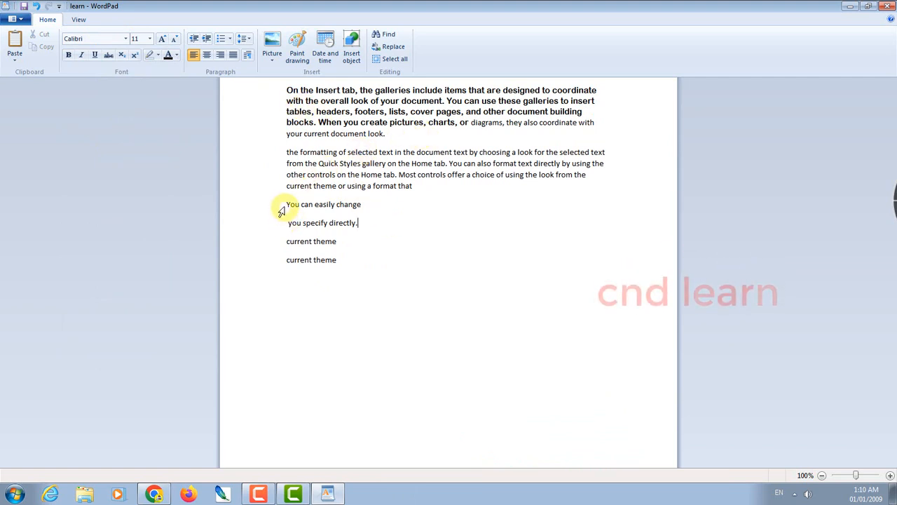
# Resize the 'You can easily change' line to 26 and larger, then delete it
pyautogui.moveTo(280, 210); pyautogui.dragTo(353, 204)
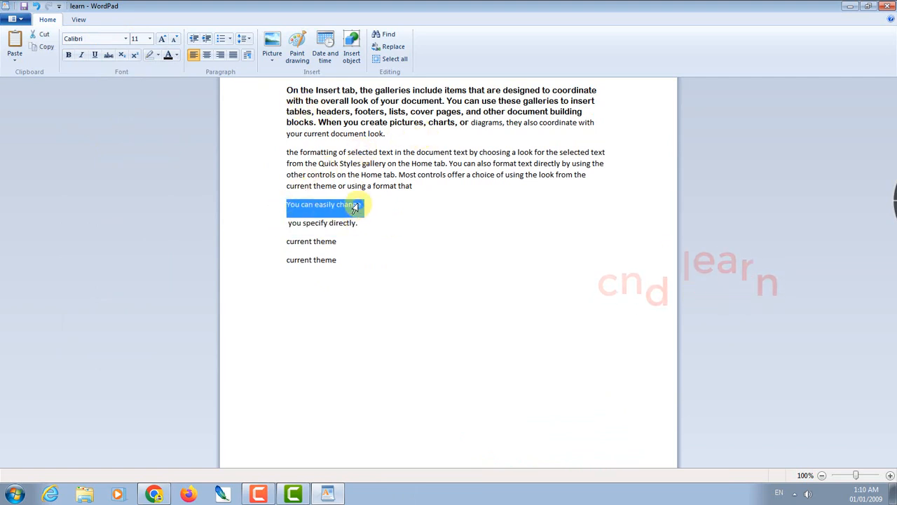
pyautogui.click(150, 38)
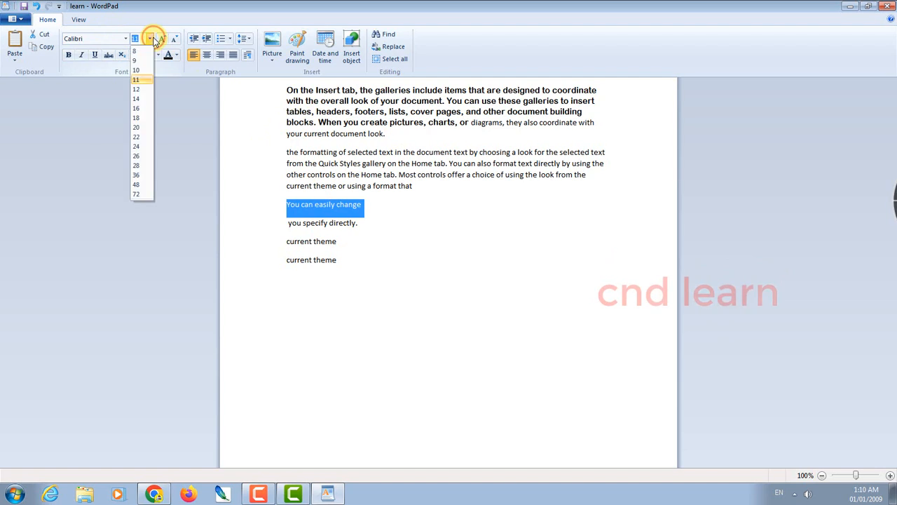
pyautogui.click(137, 155)
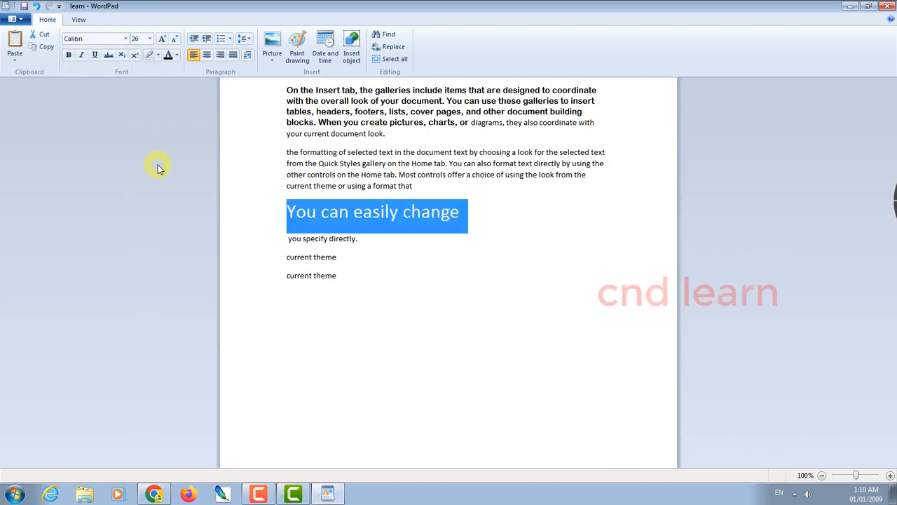
pyautogui.click(162, 38)
pyautogui.click(162, 39)
pyautogui.click(162, 39)
pyautogui.click(162, 38)
pyautogui.click(161, 38)
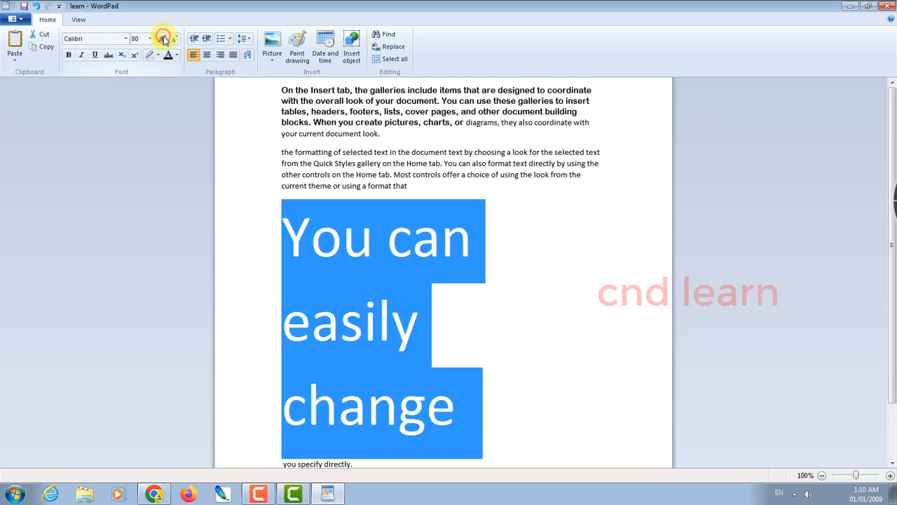
pyautogui.click(174, 38)
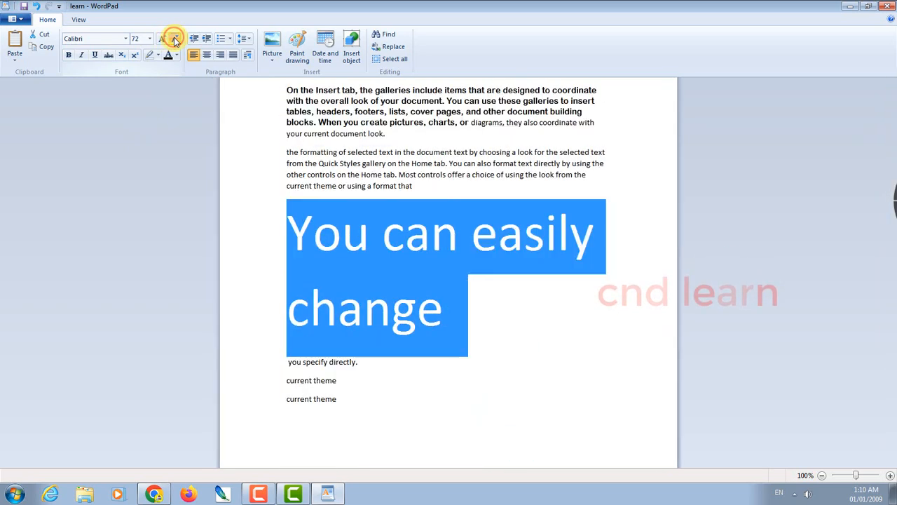
pyautogui.click(174, 38)
pyautogui.click(174, 38)
pyautogui.press('Delete')
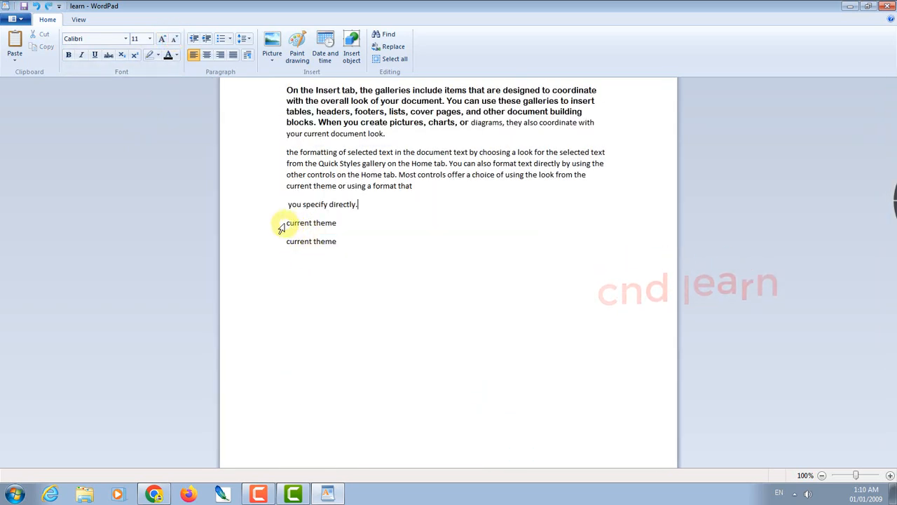
# Shrink both 'current theme' lines to 9-point text
pyautogui.moveTo(281, 227); pyautogui.dragTo(311, 248)
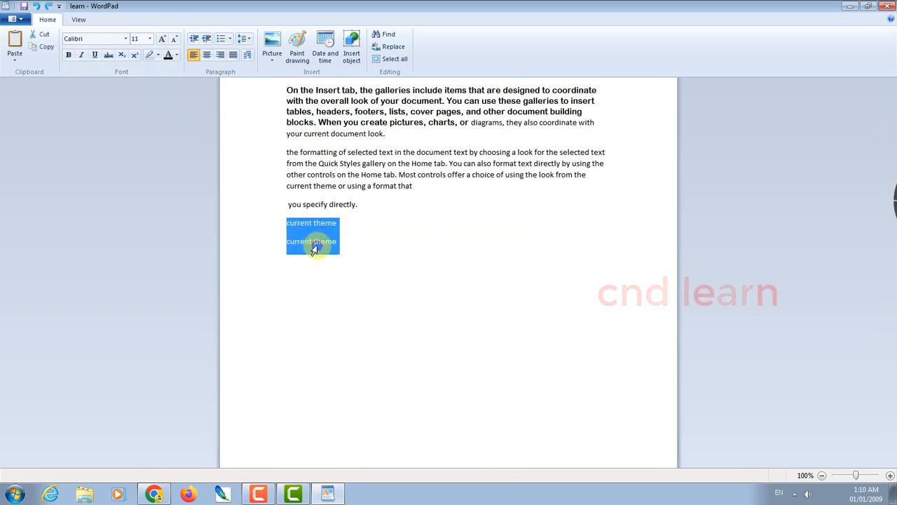
pyautogui.click(175, 39)
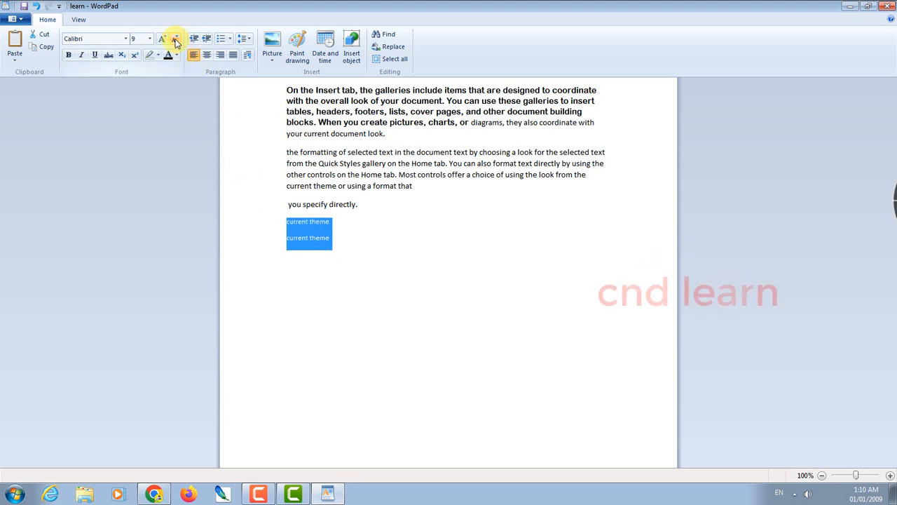
pyautogui.click(374, 279)
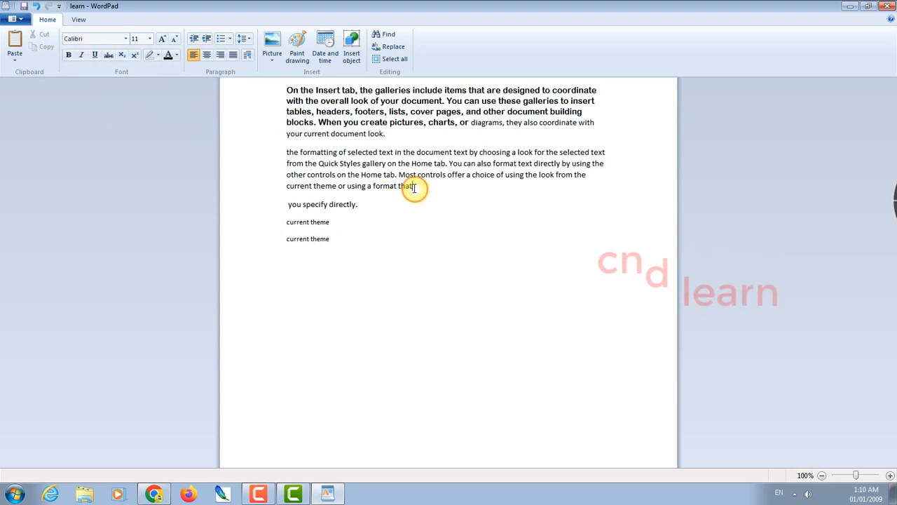
# Bold 'current theme or using a format that' and 'using the look from the'
pyautogui.moveTo(414, 187); pyautogui.dragTo(285, 188)
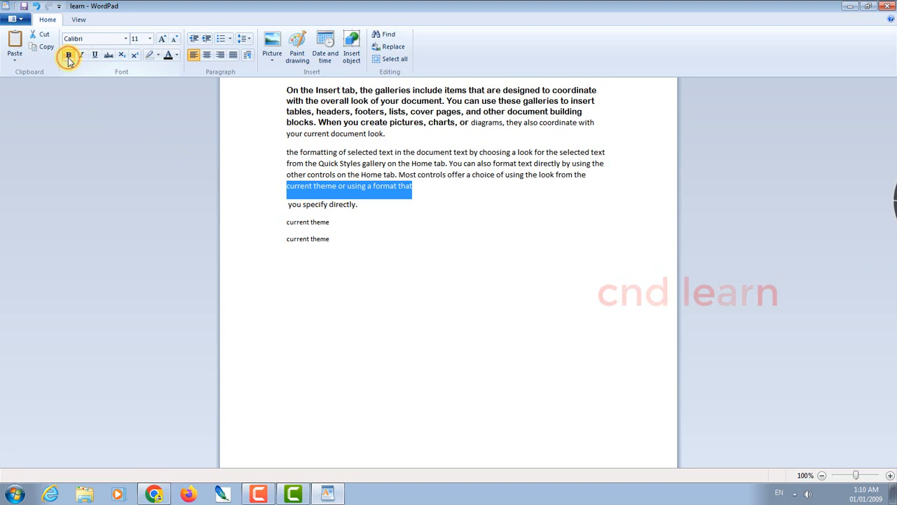
pyautogui.click(69, 56)
pyautogui.click(407, 276)
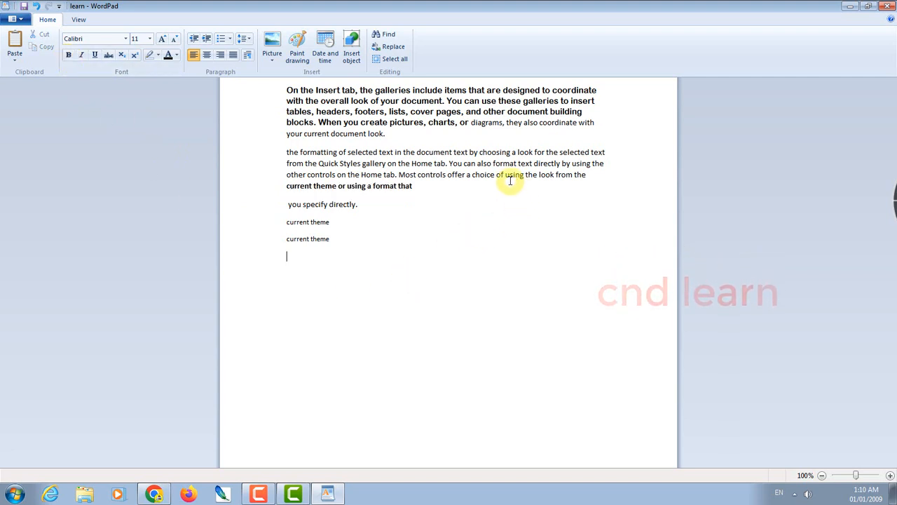
pyautogui.moveTo(505, 175); pyautogui.dragTo(586, 176)
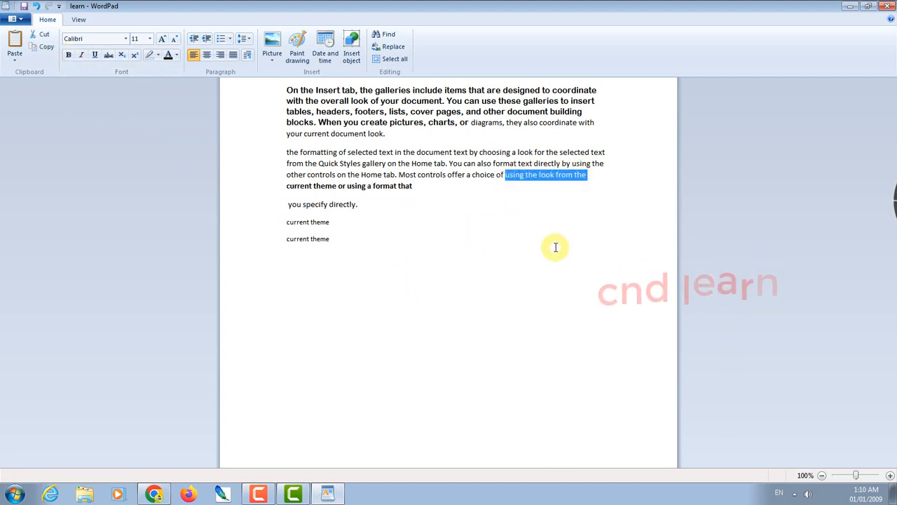
pyautogui.hotkey('ctrl', 'b')
pyautogui.click(553, 248)
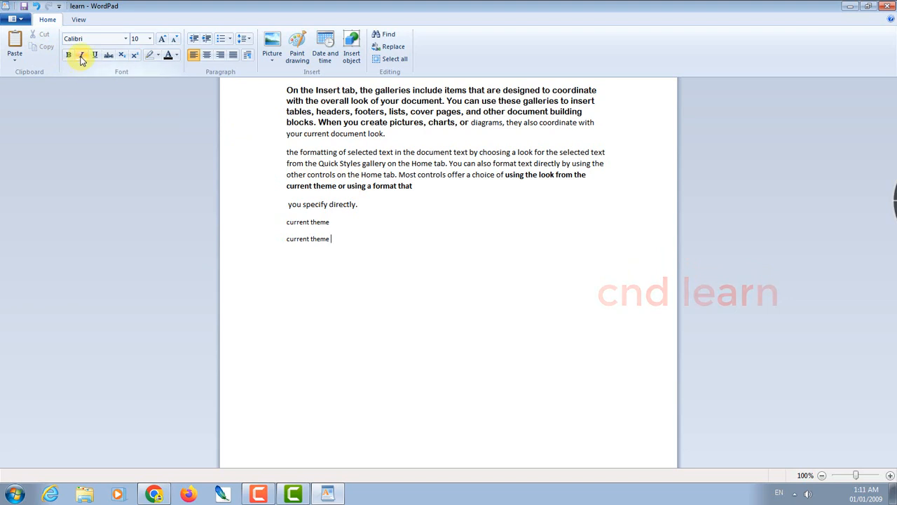
# Italicize the second paragraph's first line and the words 'Home tab. You'
pyautogui.click(280, 154)
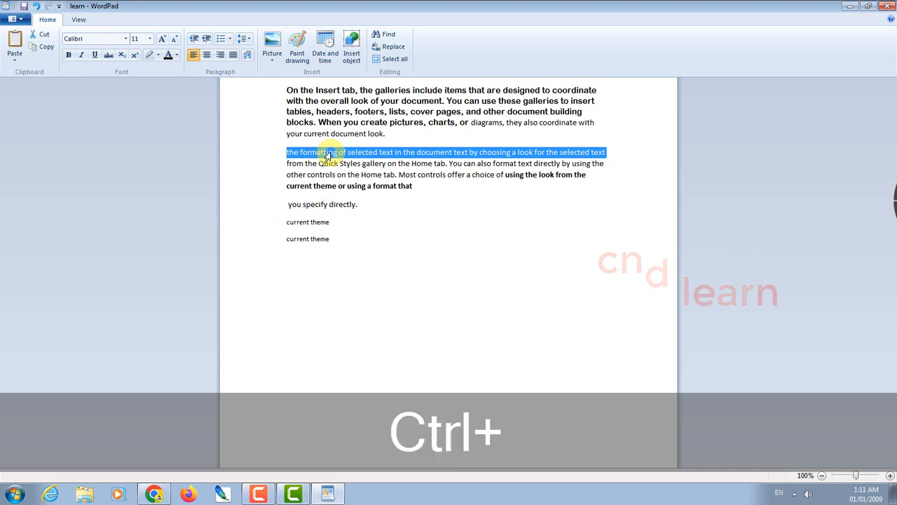
pyautogui.hotkey('ctrl', 'i')
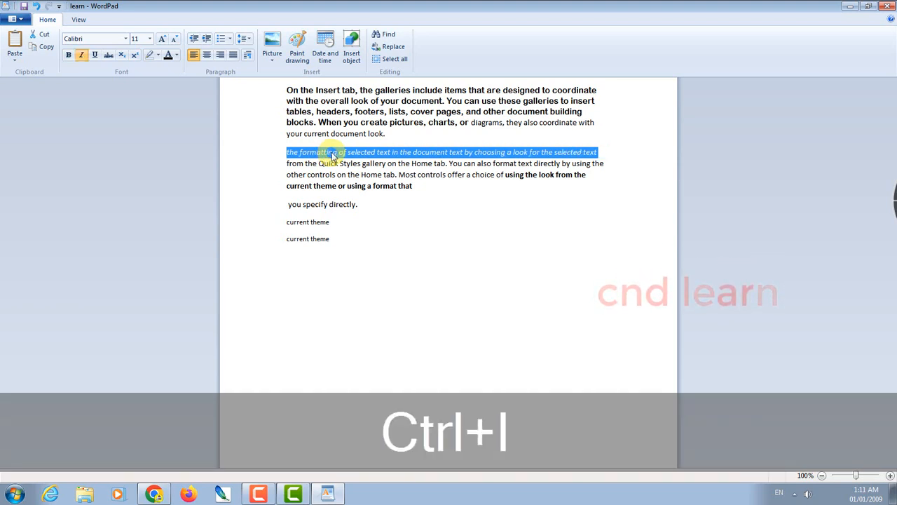
pyautogui.click(378, 168)
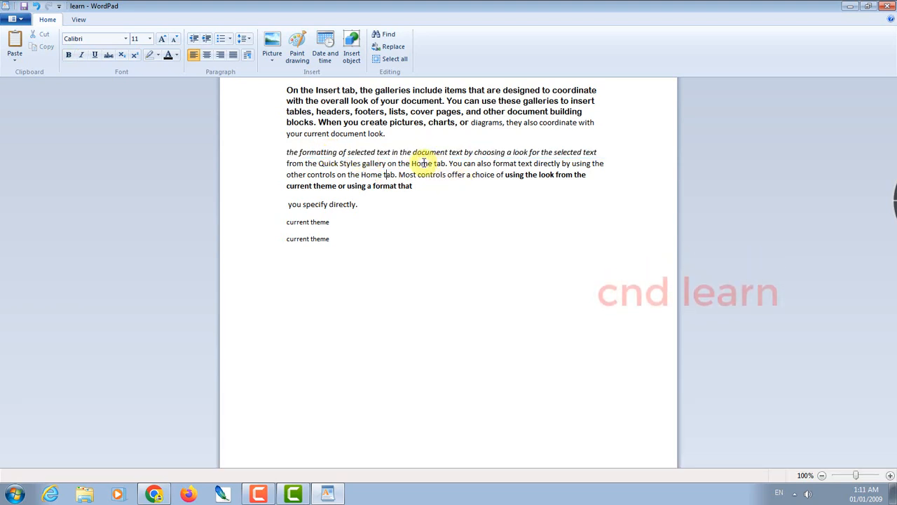
pyautogui.moveTo(411, 164); pyautogui.dragTo(457, 163)
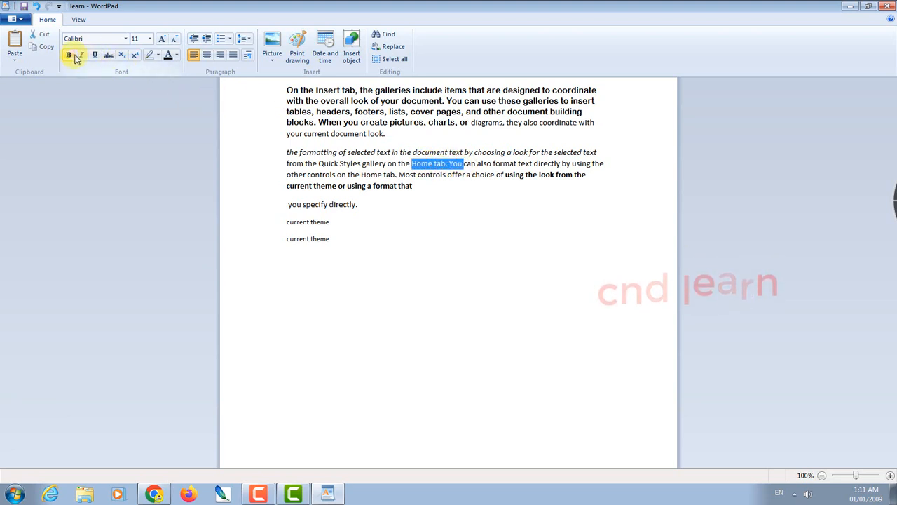
pyautogui.click(464, 253)
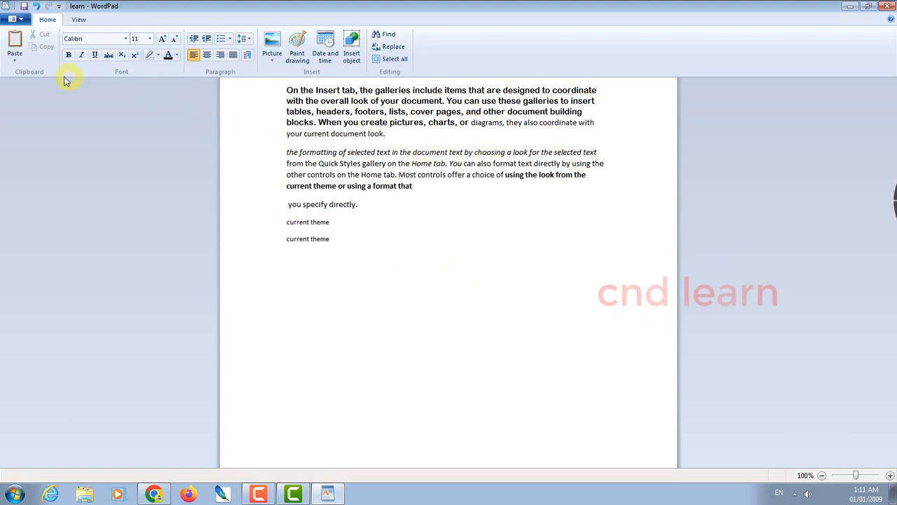
# Split 'On the Insert tab' onto its own line and toggle Underline on it
pyautogui.click(356, 90)
pyautogui.press('Return')
pyautogui.moveTo(359, 92); pyautogui.dragTo(280, 91)
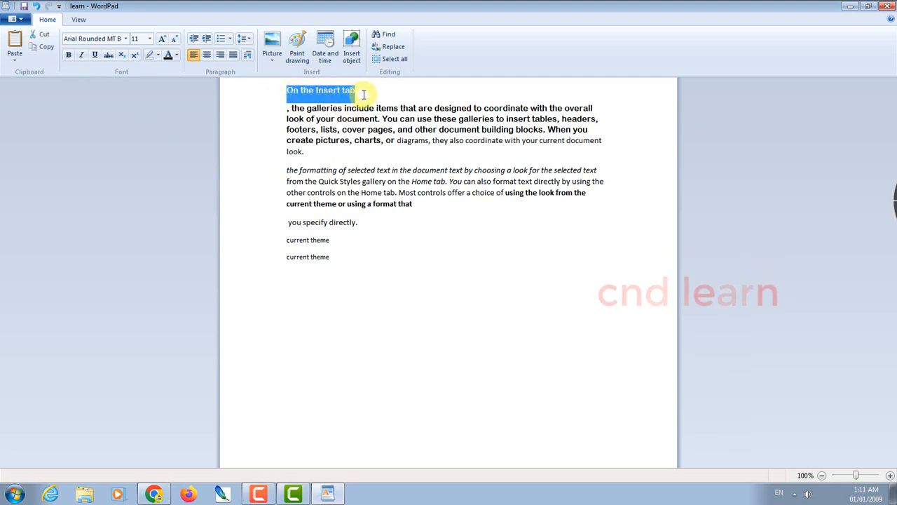
pyautogui.click(96, 56)
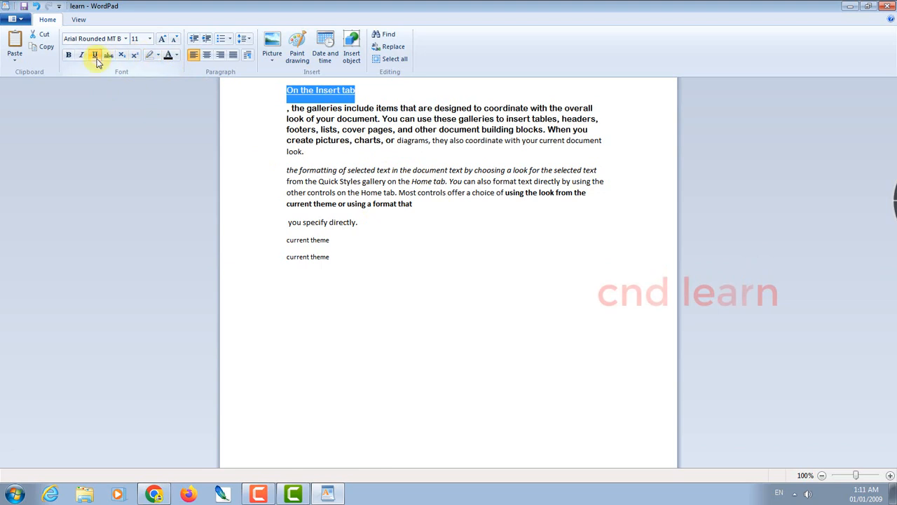
pyautogui.click(356, 154)
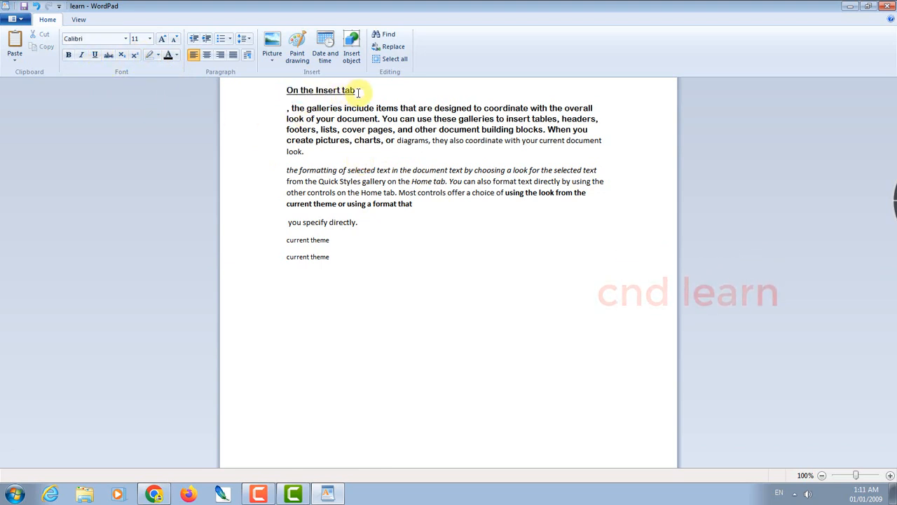
pyautogui.moveTo(354, 90); pyautogui.dragTo(251, 86)
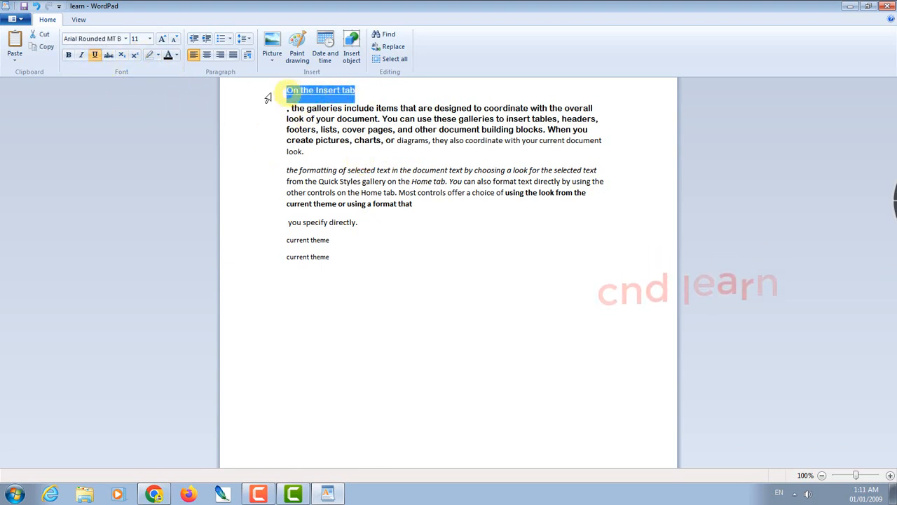
# Remove bold from 'current theme or using a format that'
pyautogui.moveTo(412, 203); pyautogui.dragTo(237, 206)
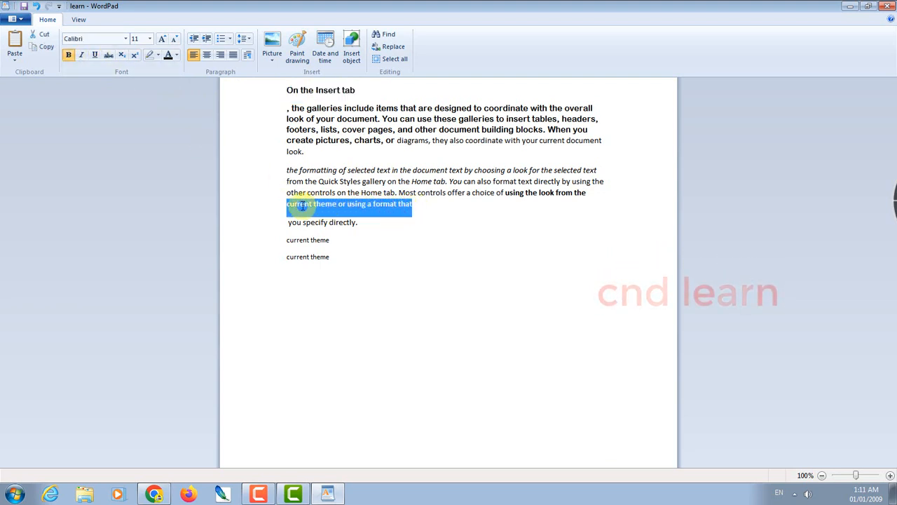
pyautogui.click(68, 56)
pyautogui.click(443, 271)
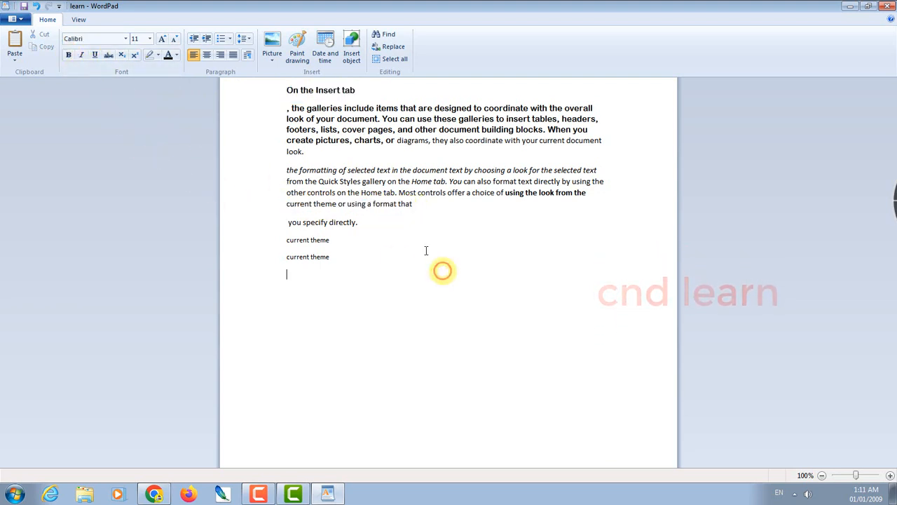
# Remove italics from 'formatting of selected text in the'
pyautogui.moveTo(299, 171); pyautogui.dragTo(411, 170)
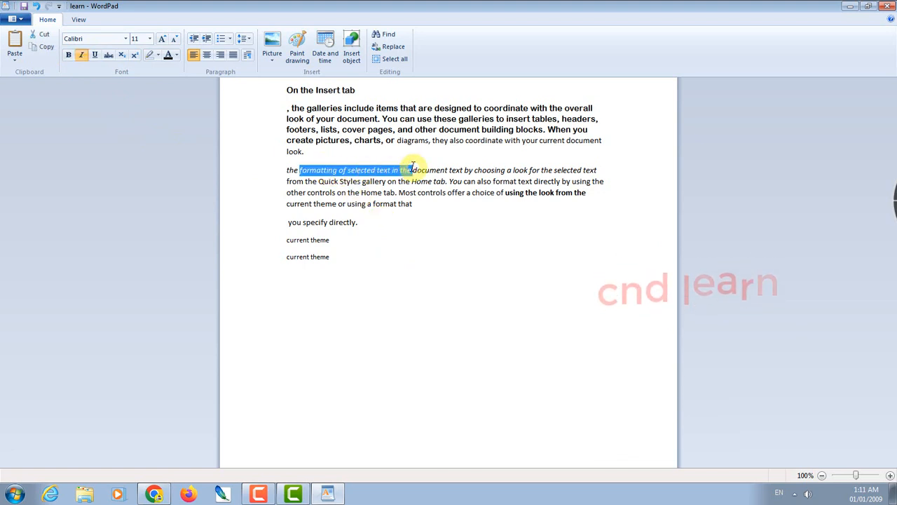
pyautogui.click(83, 58)
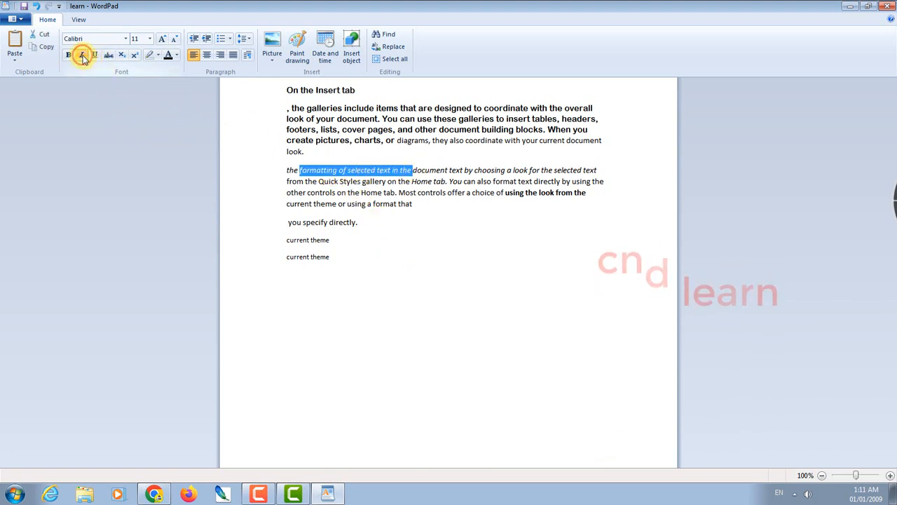
pyautogui.click(363, 225)
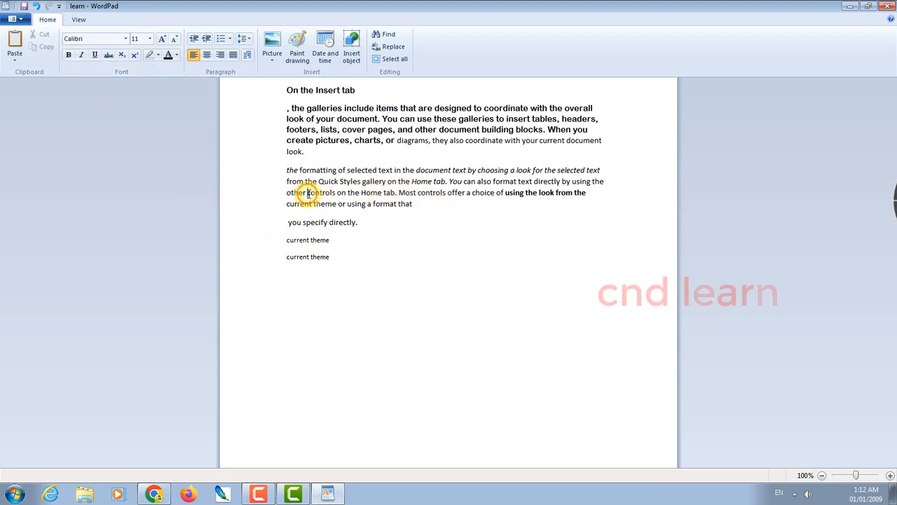
# Strike through 'controls on the Home tab. Most controls offer a choice', then remove the strikethrough
pyautogui.moveTo(307, 193); pyautogui.dragTo(499, 194)
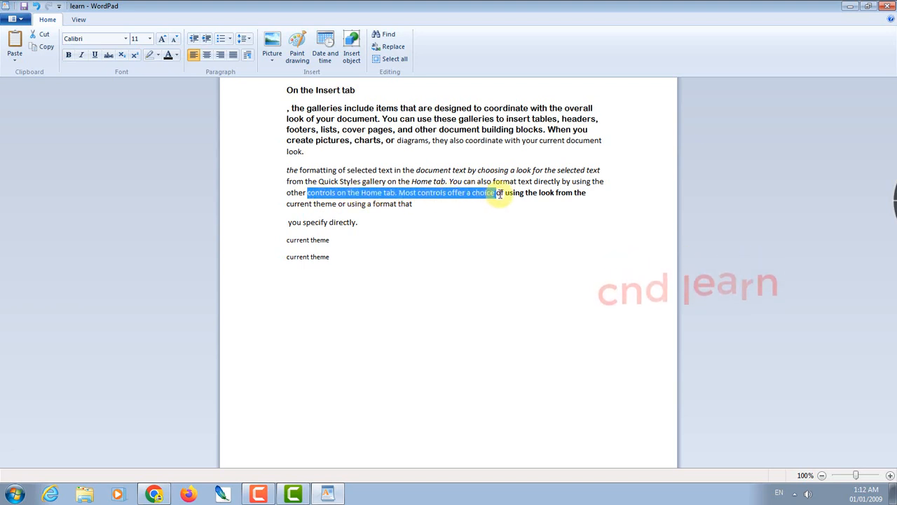
pyautogui.click(112, 56)
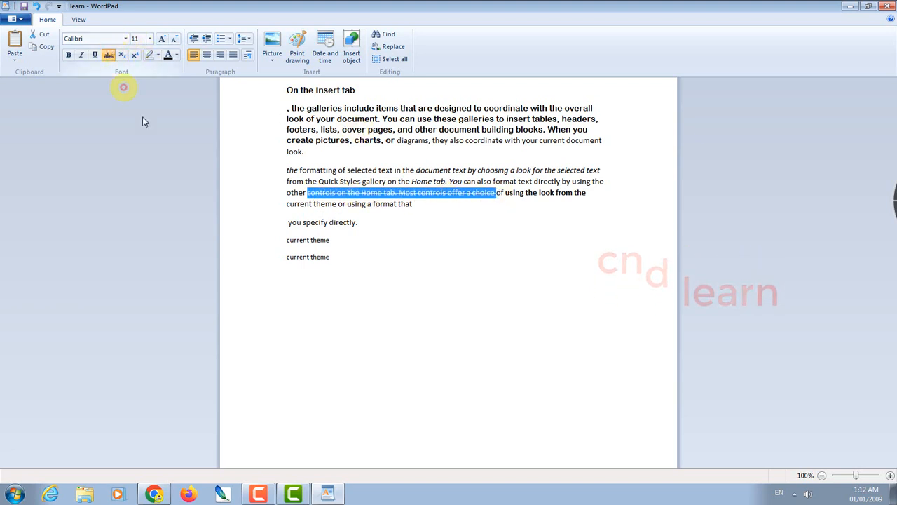
pyautogui.click(459, 203)
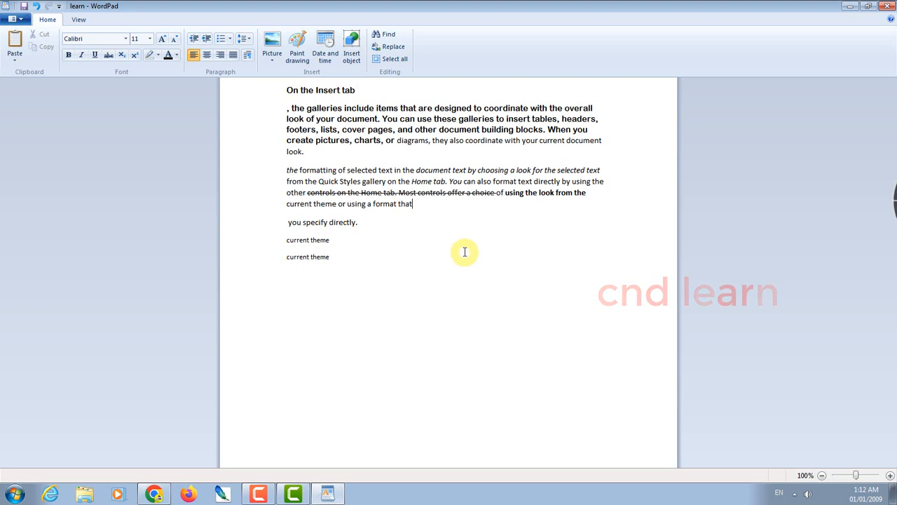
pyautogui.moveTo(497, 193); pyautogui.dragTo(321, 193)
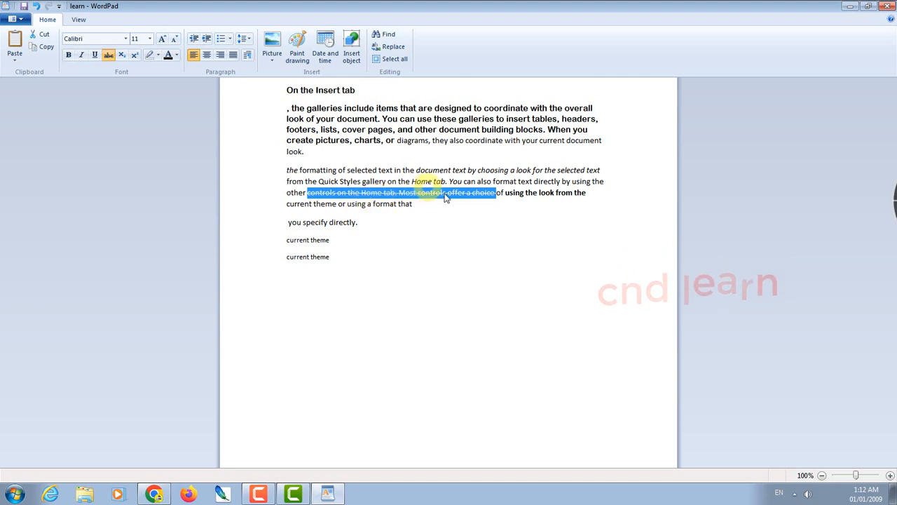
pyautogui.click(454, 245)
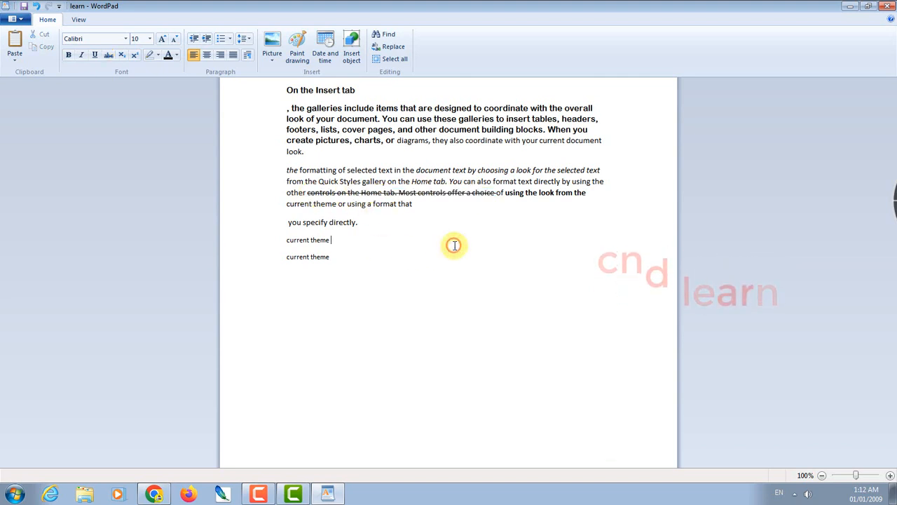
pyautogui.moveTo(493, 192); pyautogui.dragTo(326, 195)
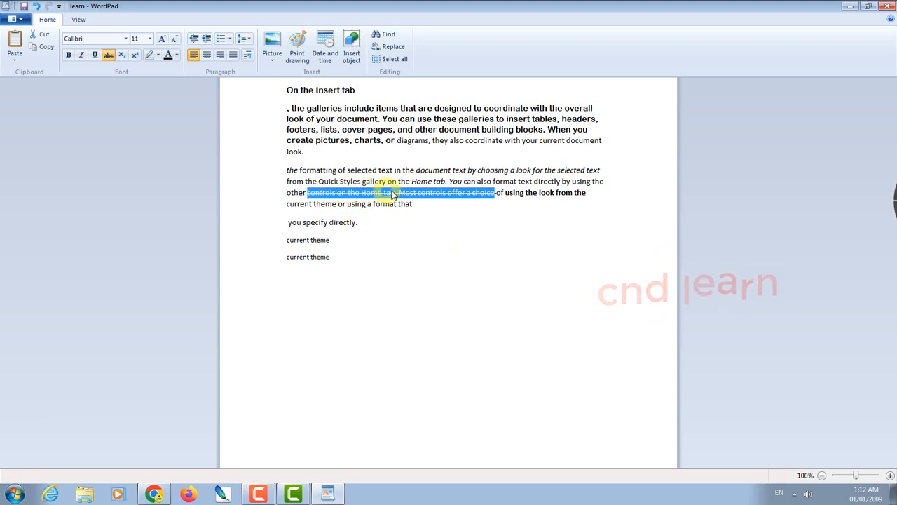
pyautogui.click(109, 56)
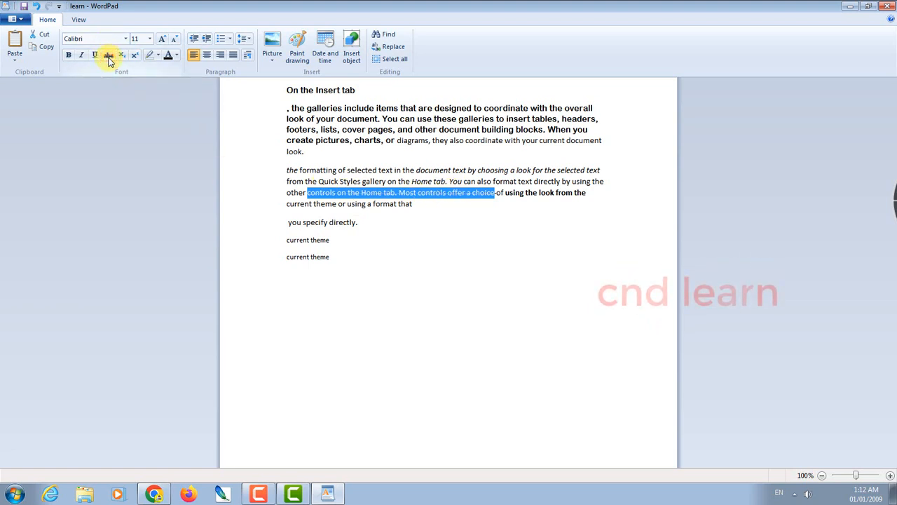
pyautogui.click(515, 240)
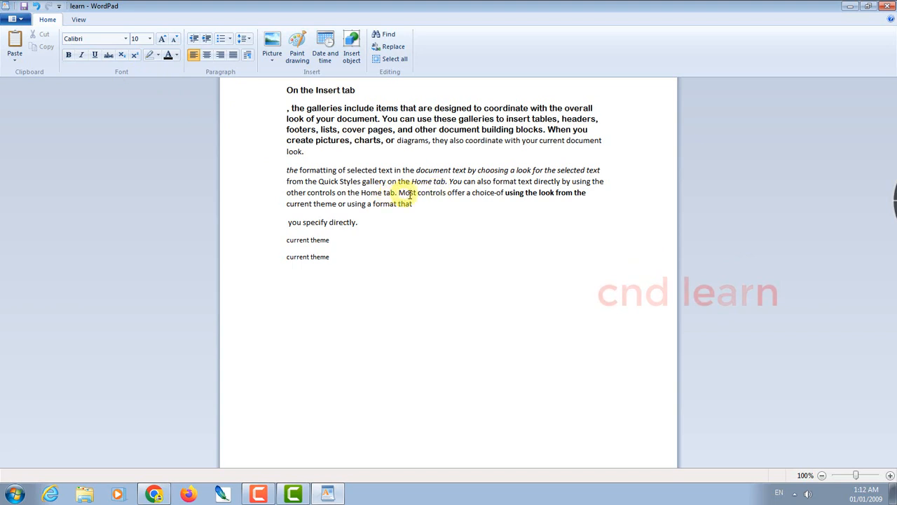
pyautogui.moveTo(459, 196); pyautogui.dragTo(348, 196)
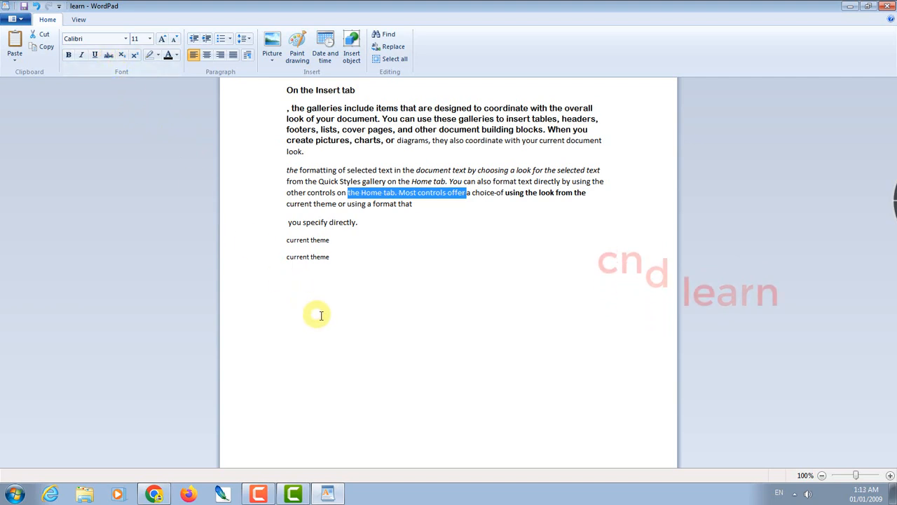
# Type the formulas CH₄ and H₂O on the last line, with subscript 4 and 2
pyautogui.click(350, 309)
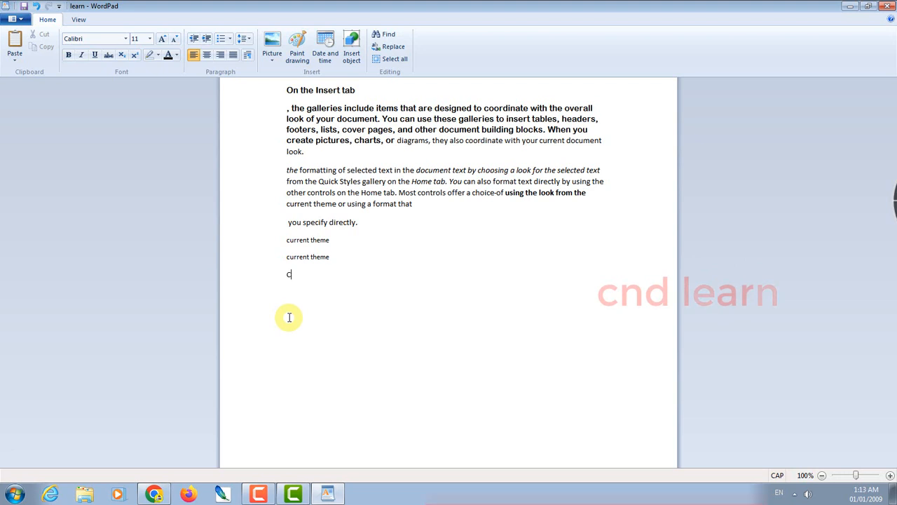
pyautogui.write('H')
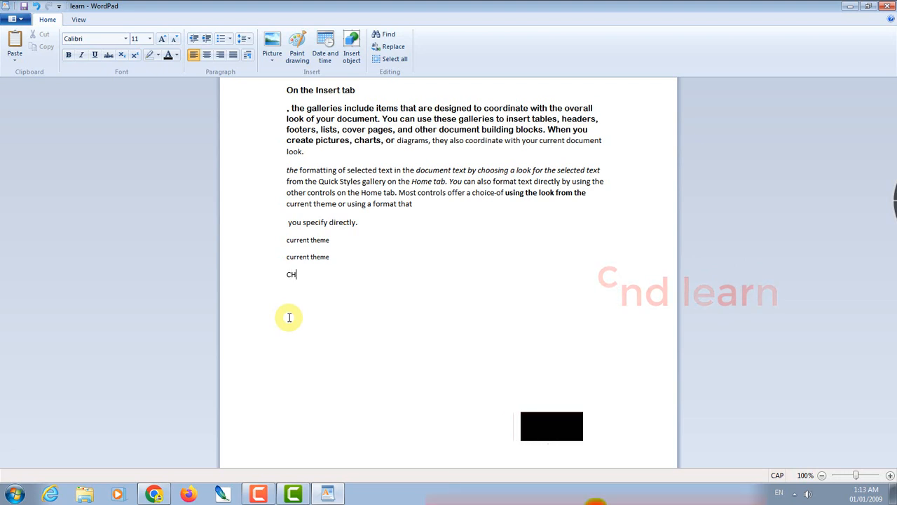
pyautogui.click(122, 60)
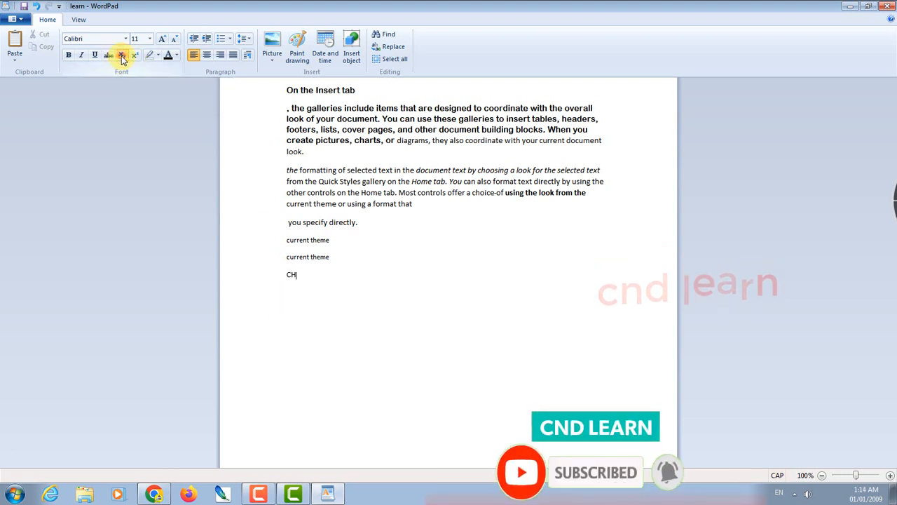
pyautogui.write('4')
pyautogui.click(299, 286)
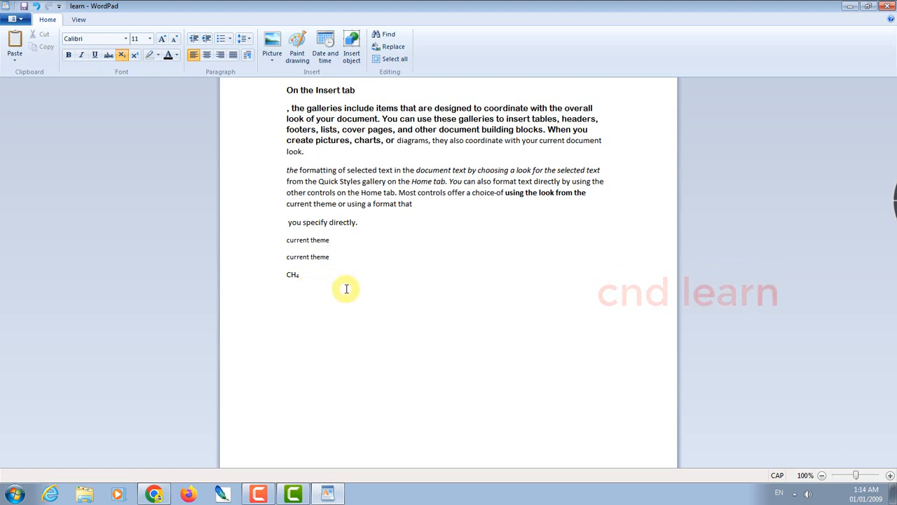
pyautogui.click(123, 56)
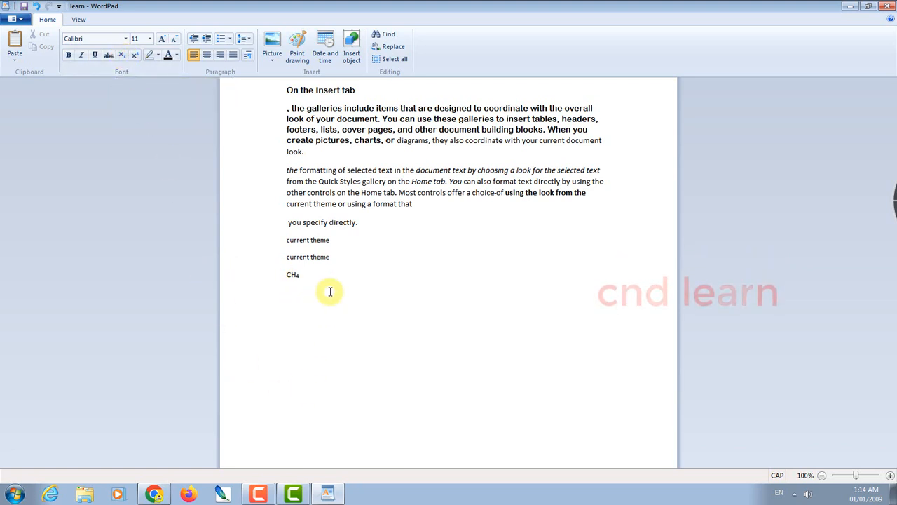
pyautogui.write('H')
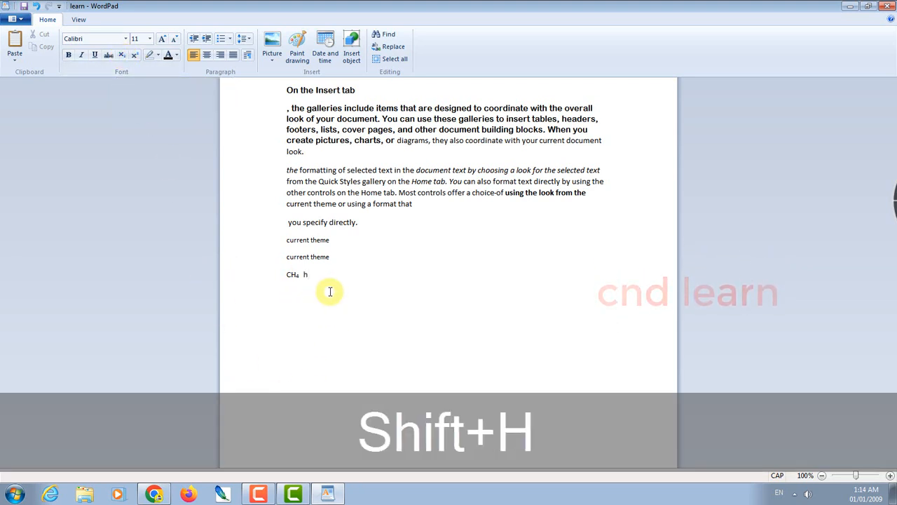
pyautogui.press('BackSpace')
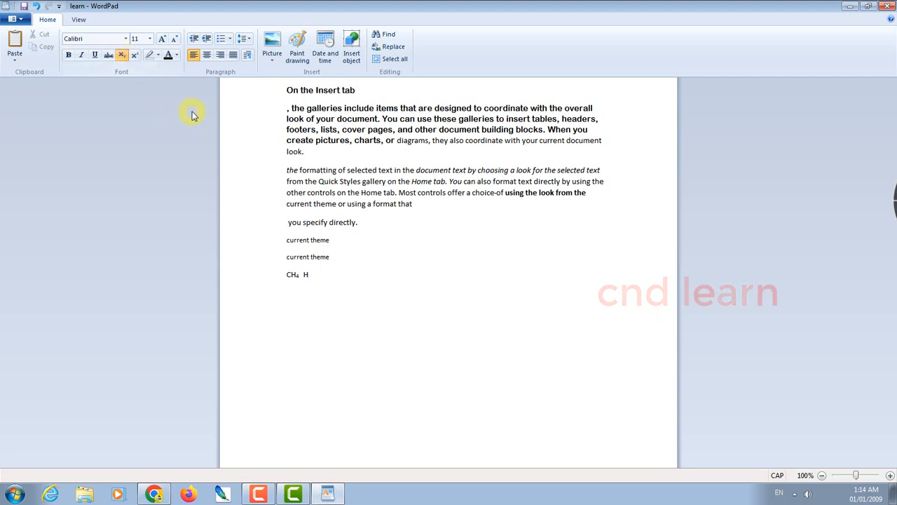
pyautogui.write('2')
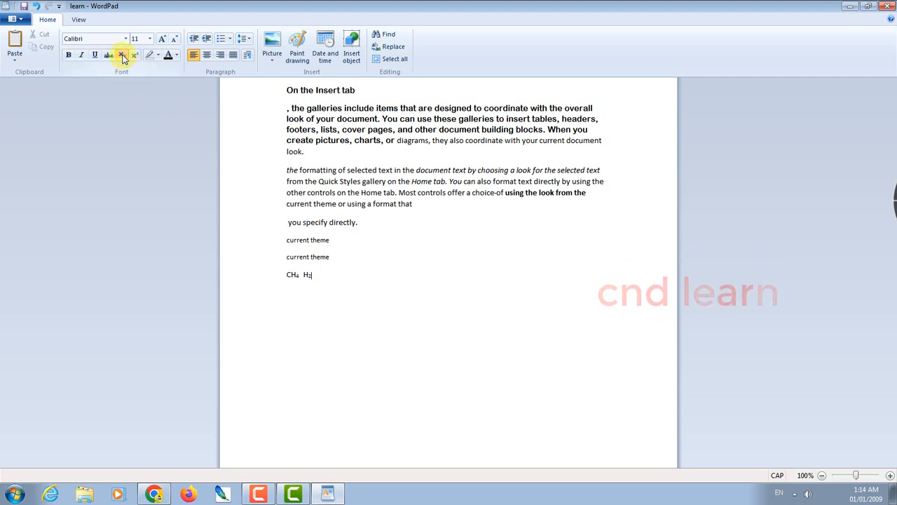
pyautogui.write('O')
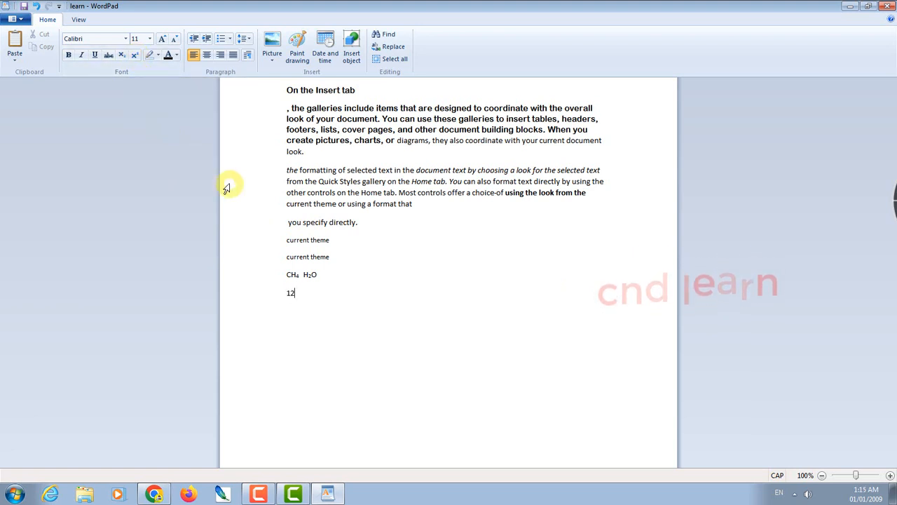
# Add a superscript TH after 12, then select the formula and 12TH lines to check them
pyautogui.click(136, 56)
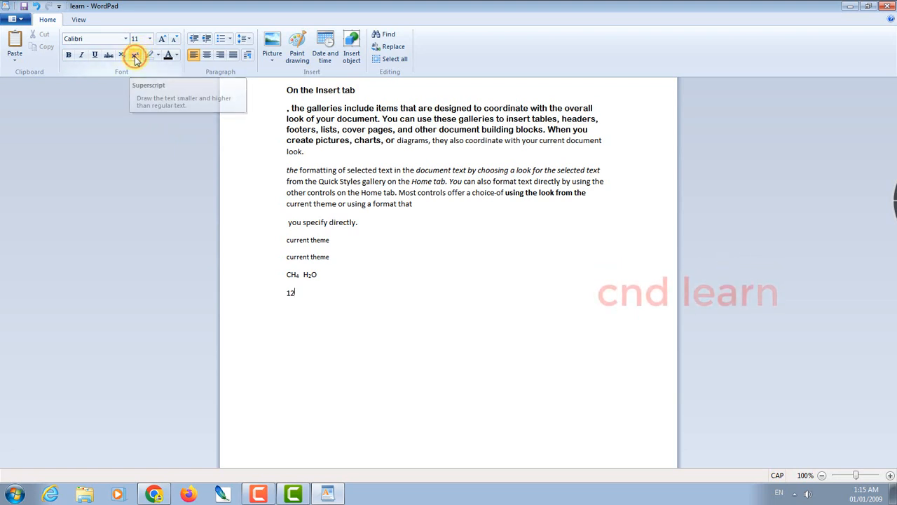
pyautogui.write('TH')
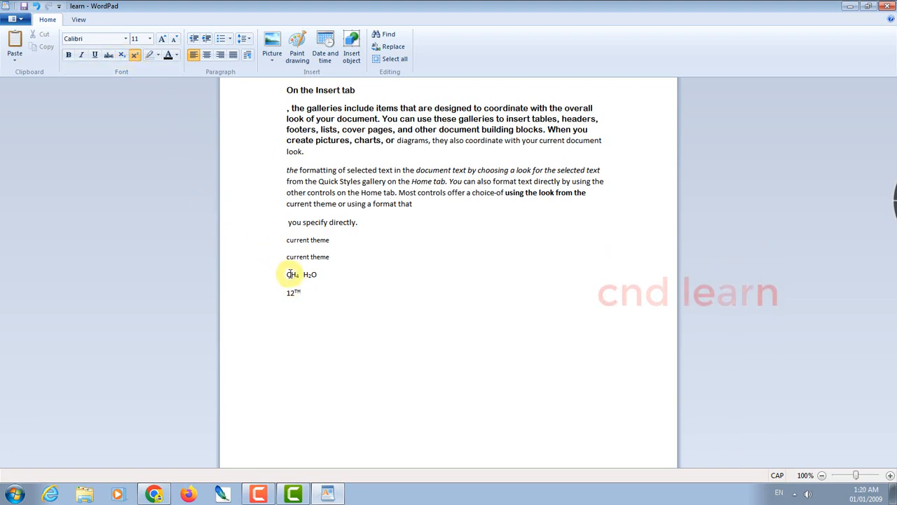
pyautogui.moveTo(291, 275); pyautogui.dragTo(330, 273)
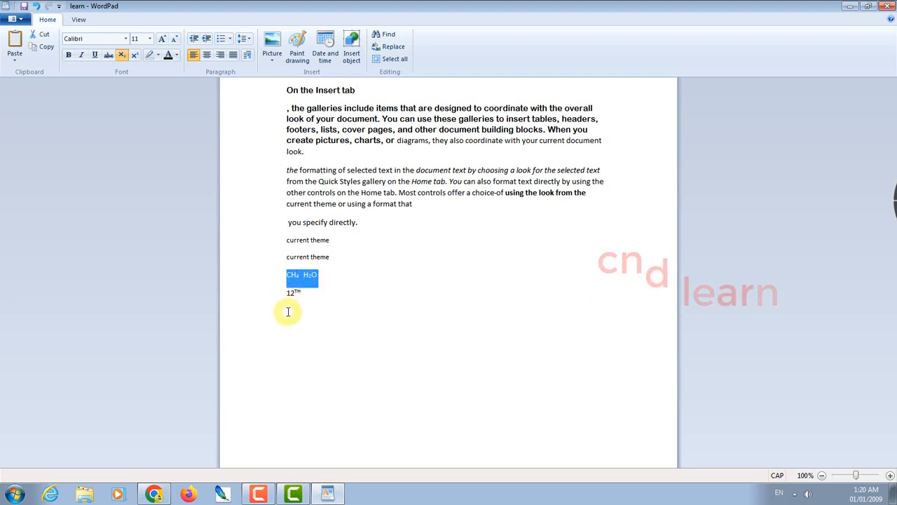
pyautogui.moveTo(346, 298); pyautogui.dragTo(287, 290)
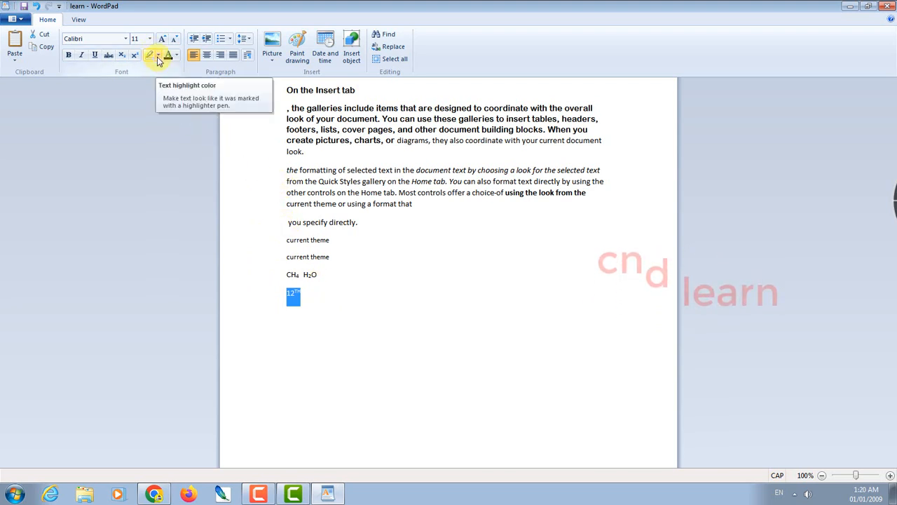
# Apply a trial green highlight to the first two lines of the formatting paragraph
pyautogui.click(367, 223)
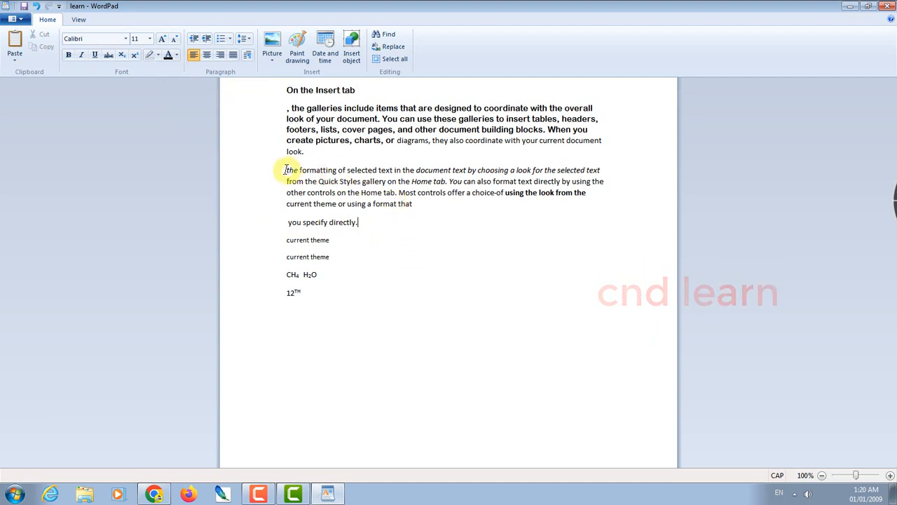
pyautogui.moveTo(287, 169); pyautogui.dragTo(603, 181)
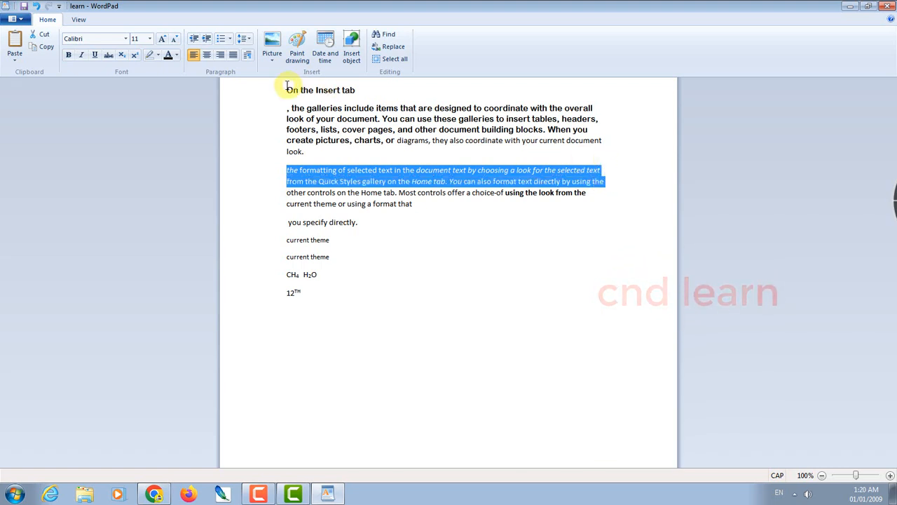
pyautogui.click(158, 56)
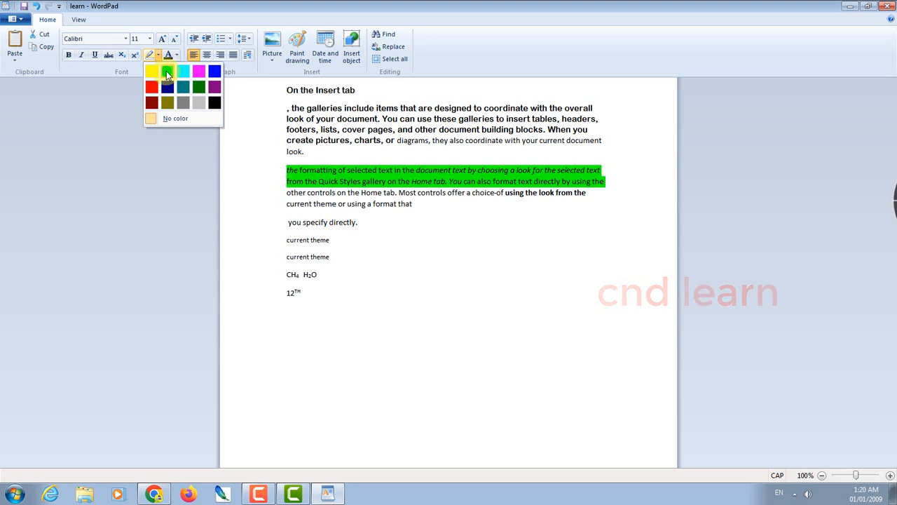
pyautogui.click(267, 174)
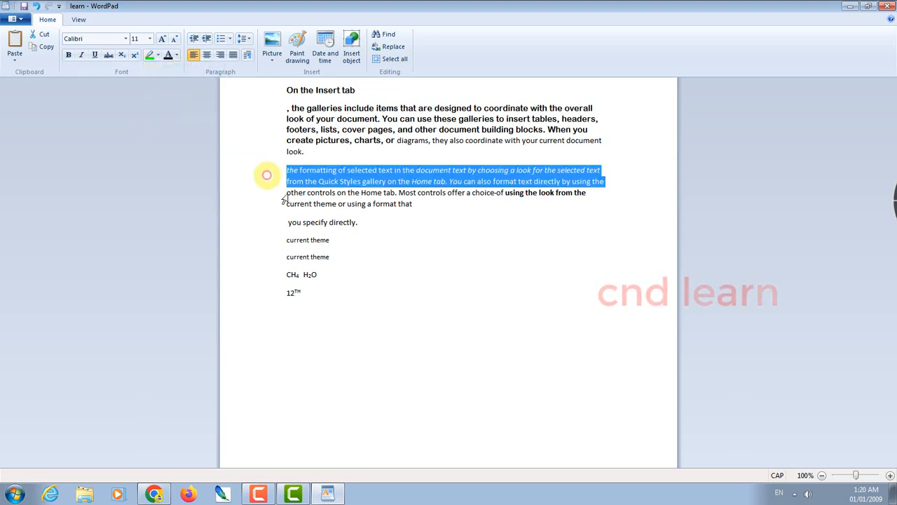
pyautogui.click(395, 228)
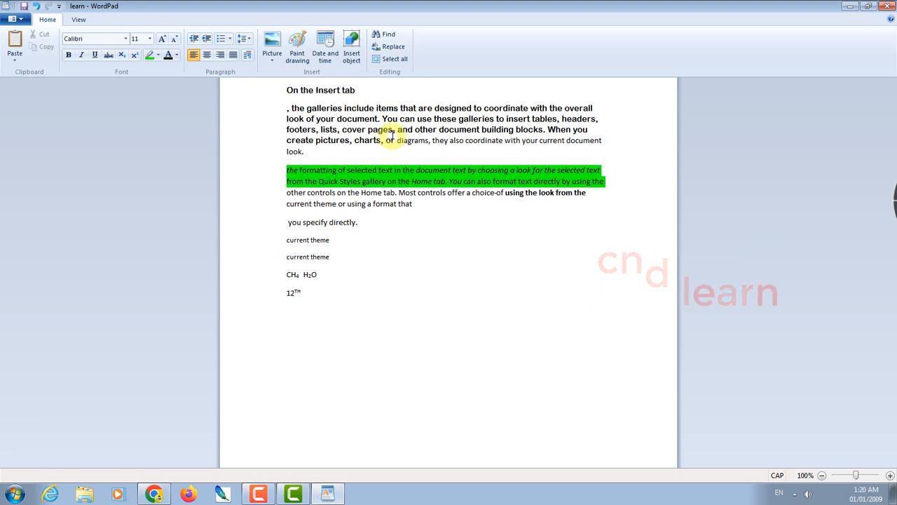
# Highlight 'You can use these galleries to insert' green and set the trial lines to No color
pyautogui.moveTo(391, 119); pyautogui.dragTo(531, 119)
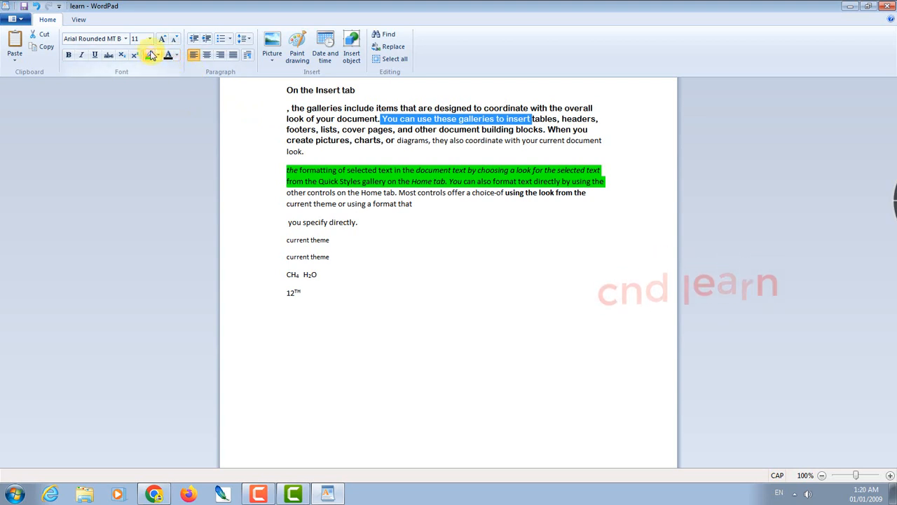
pyautogui.click(464, 198)
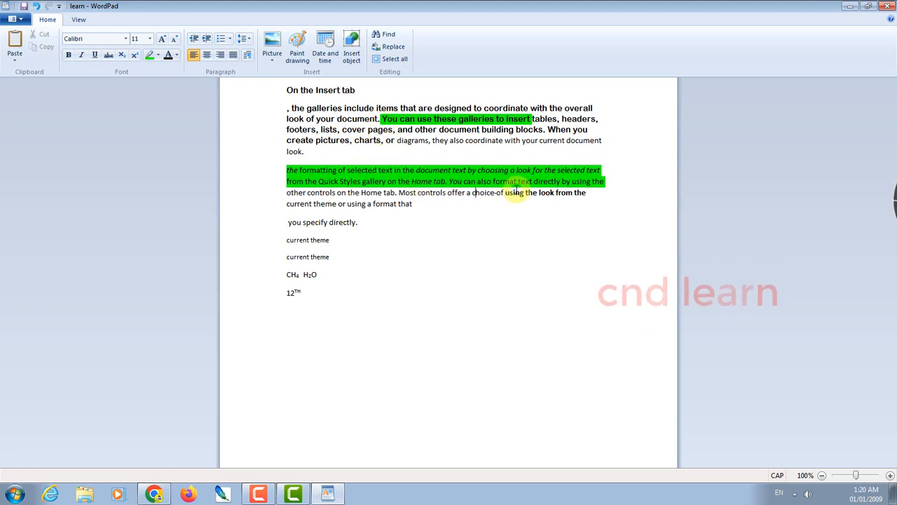
pyautogui.moveTo(601, 181); pyautogui.dragTo(288, 171)
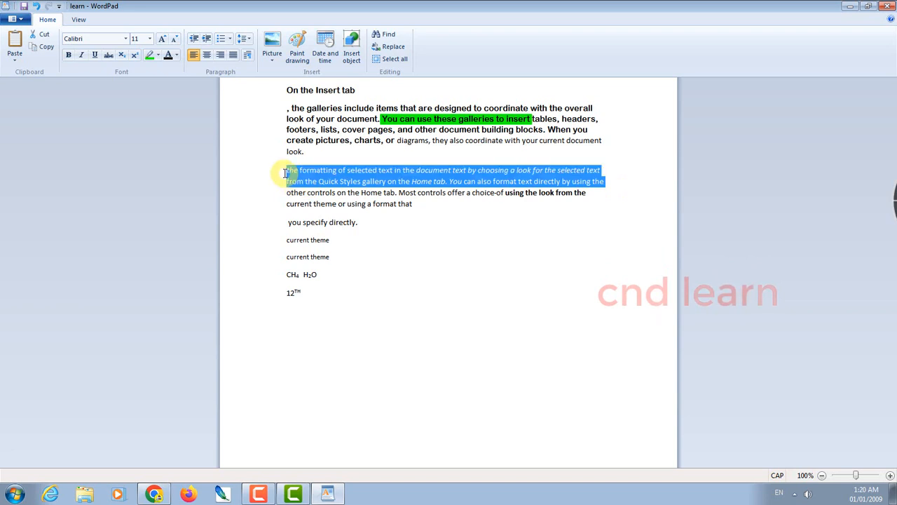
pyautogui.click(158, 56)
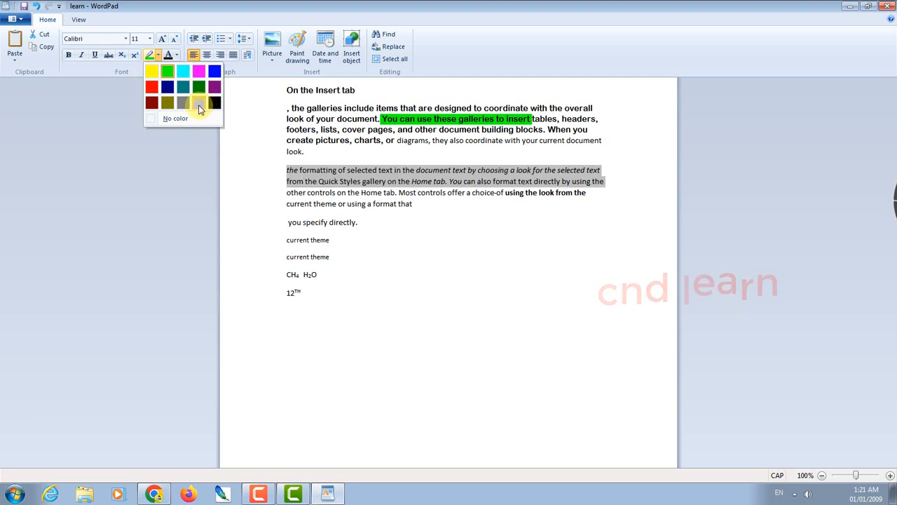
pyautogui.click(169, 119)
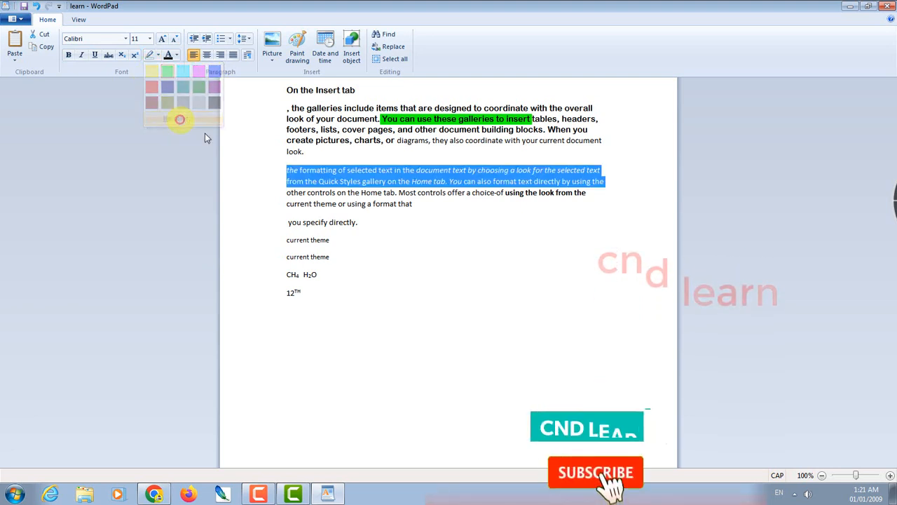
pyautogui.click(487, 206)
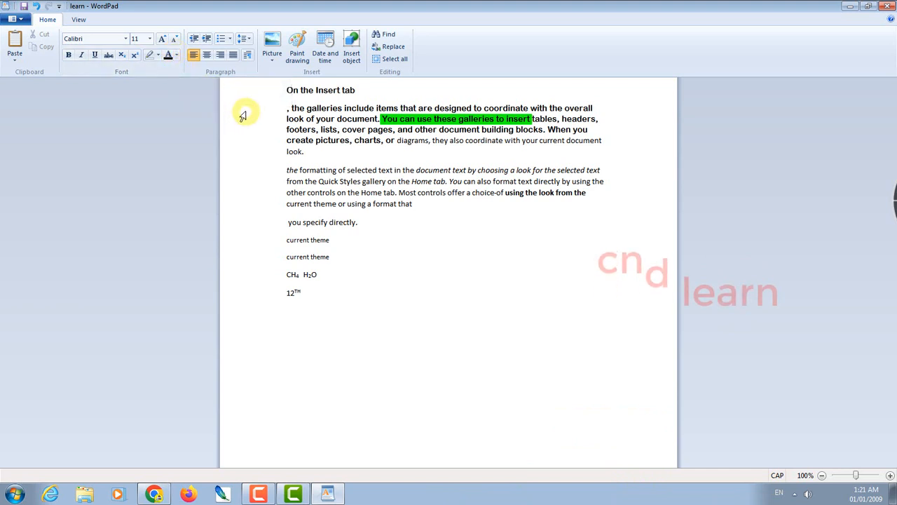
# Colour 'current theme or using a format that' red and 'of selected text in the document' blue
pyautogui.click(281, 209)
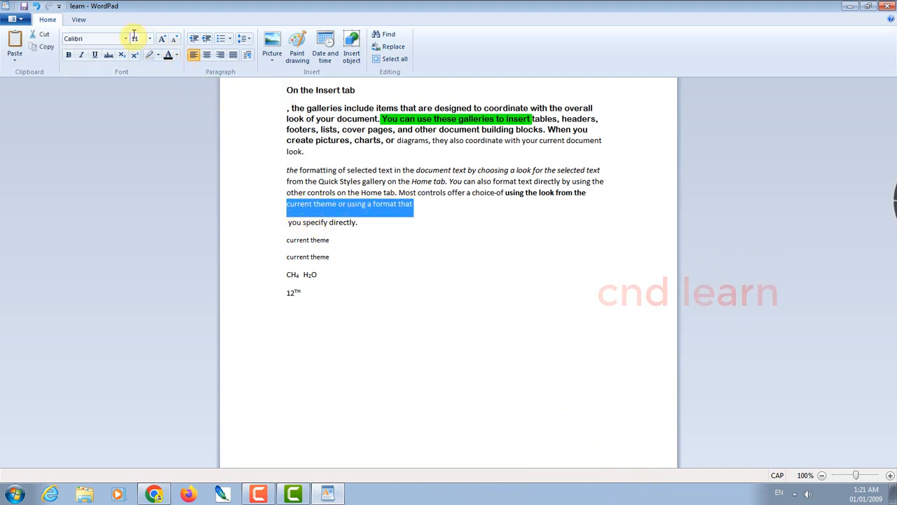
pyautogui.click(176, 54)
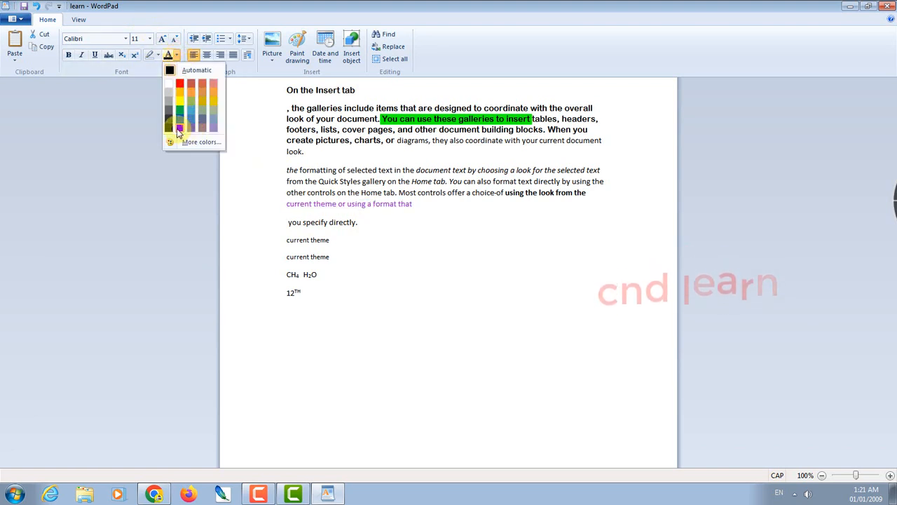
pyautogui.click(179, 85)
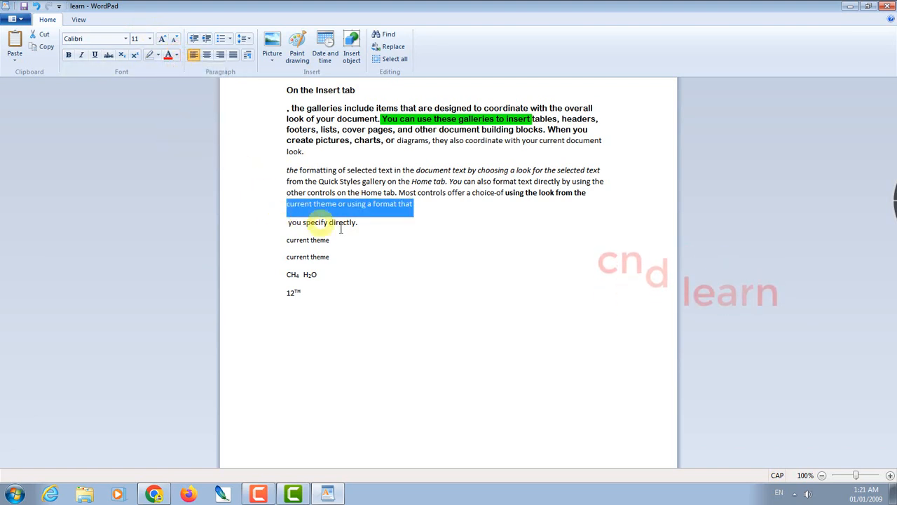
pyautogui.moveTo(338, 170); pyautogui.dragTo(412, 171)
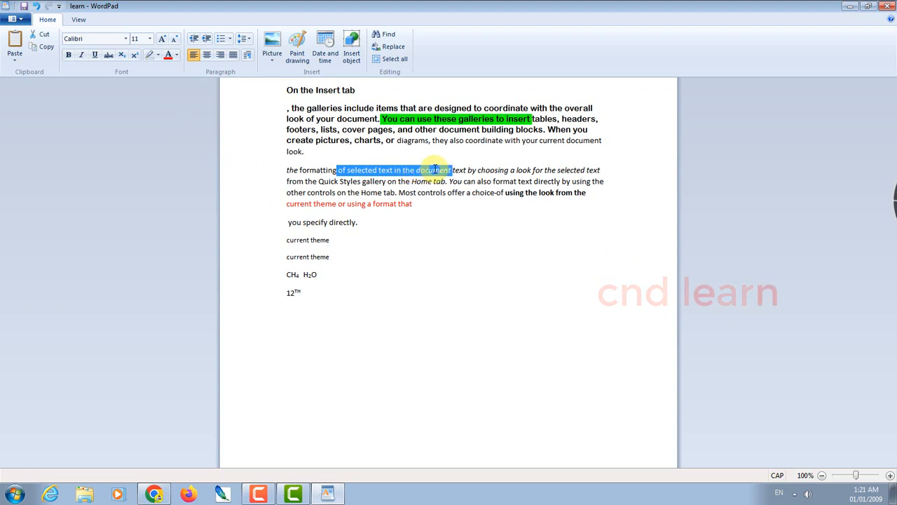
pyautogui.click(176, 55)
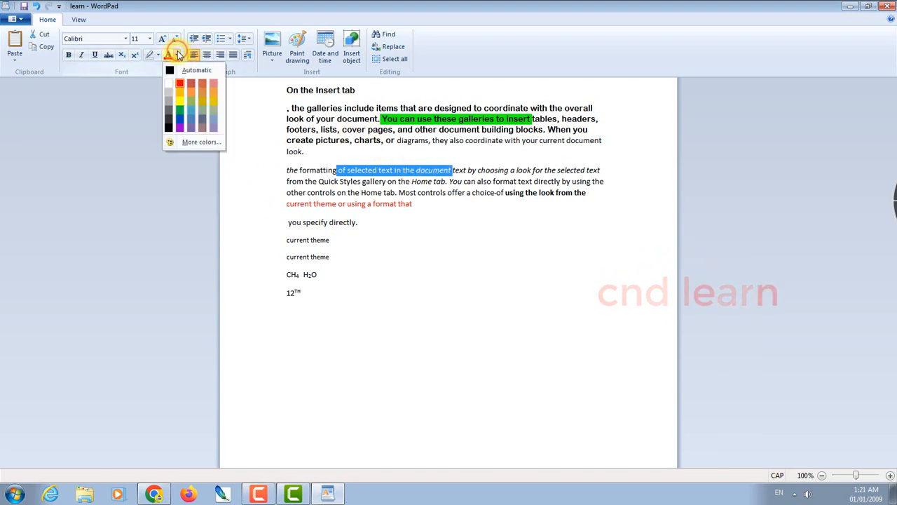
pyautogui.click(182, 120)
pyautogui.click(527, 275)
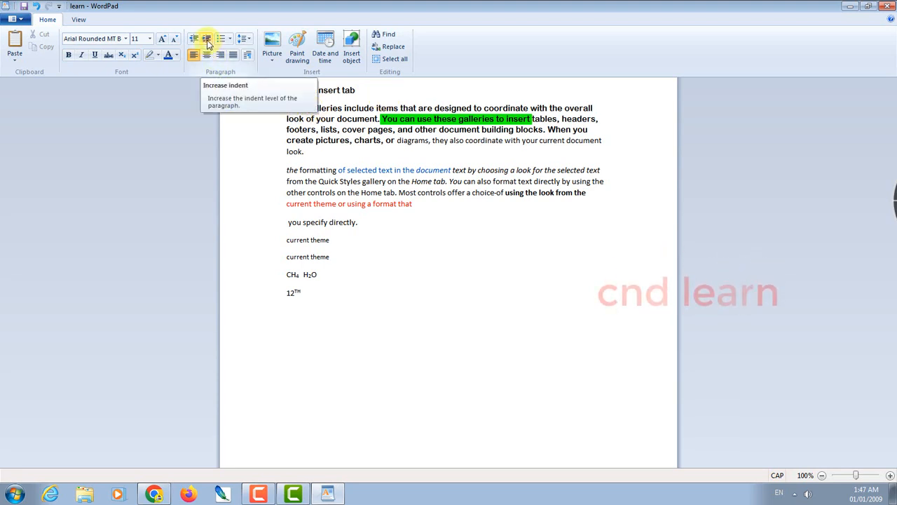
# Indent the paragraph under 'On the Insert tab' four steps to the right
pyautogui.click(207, 43)
pyautogui.click(207, 44)
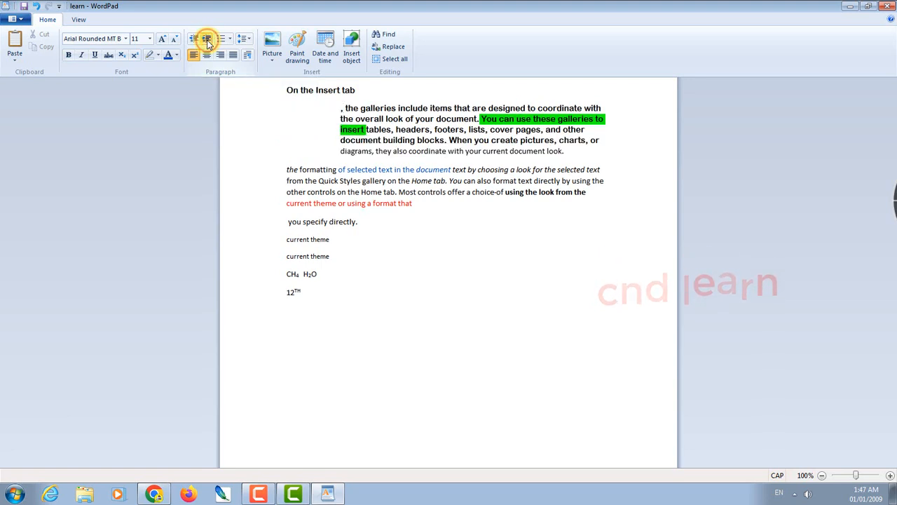
pyautogui.click(208, 43)
pyautogui.click(207, 44)
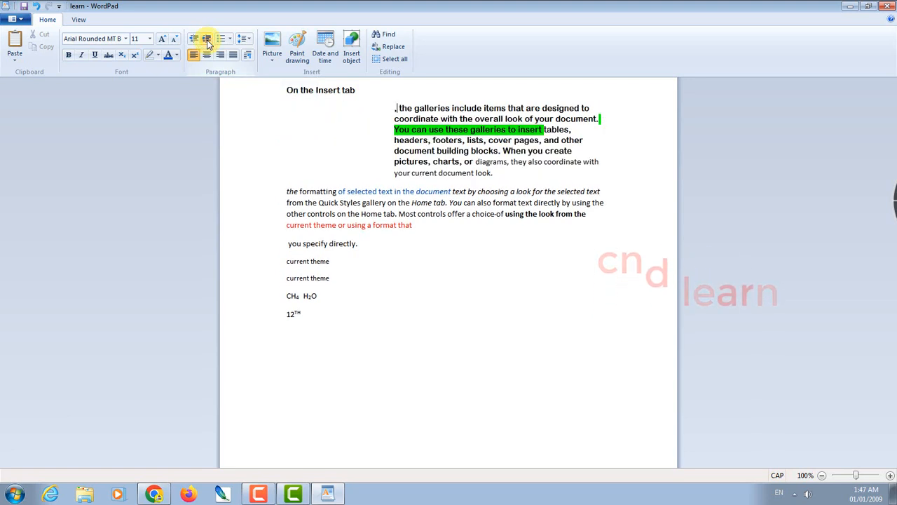